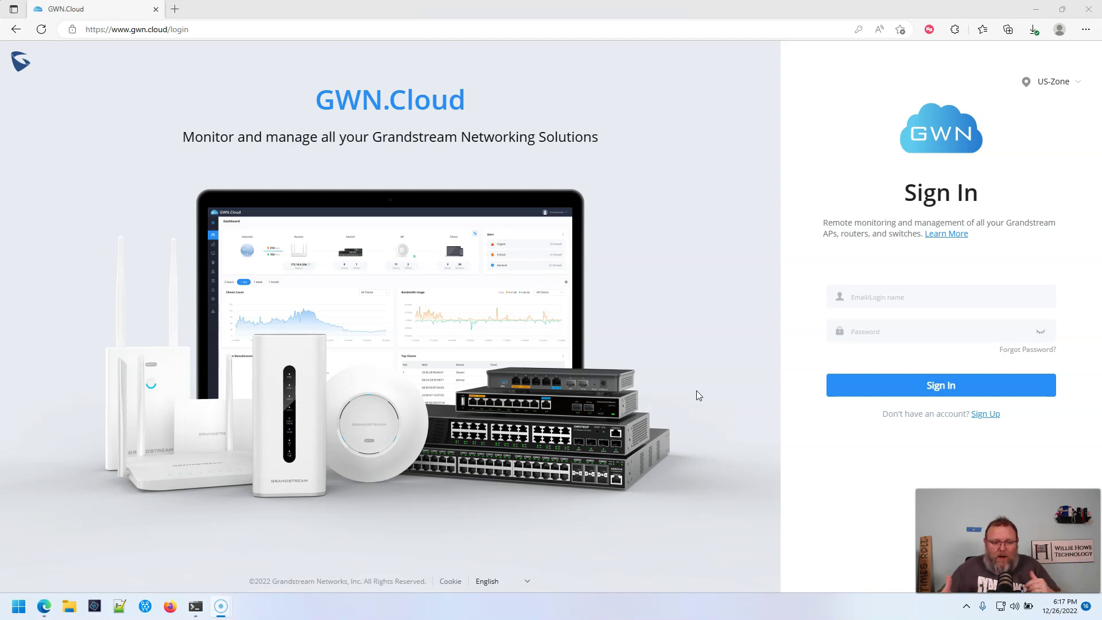
Sign in to GWN.Cloud with the account e-mail, password and MFA verification code.
click(857, 297)
click(857, 297)
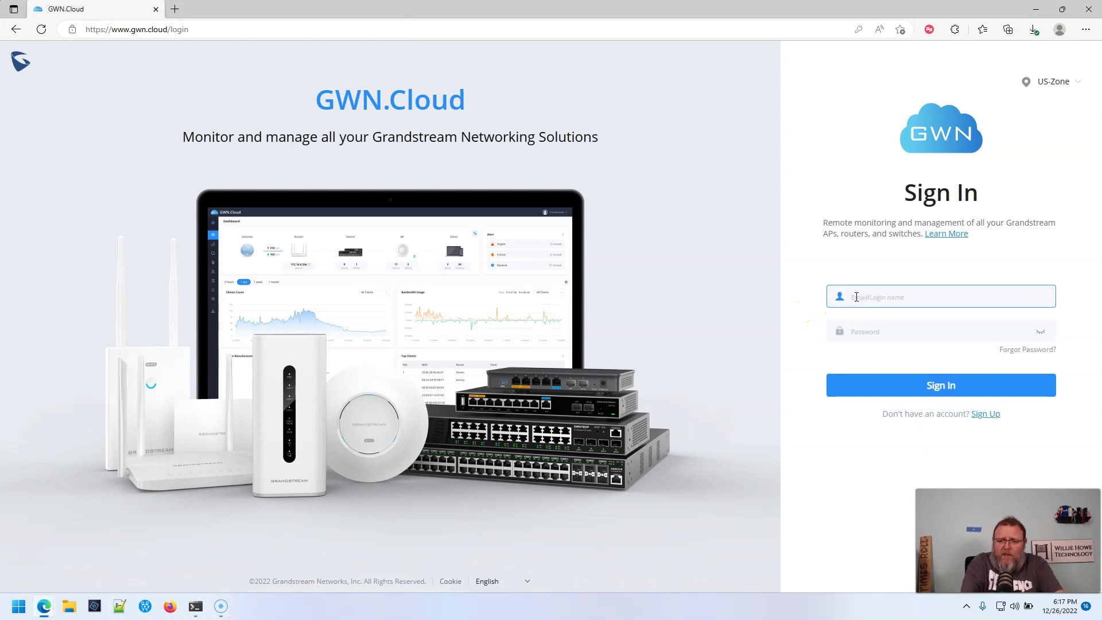
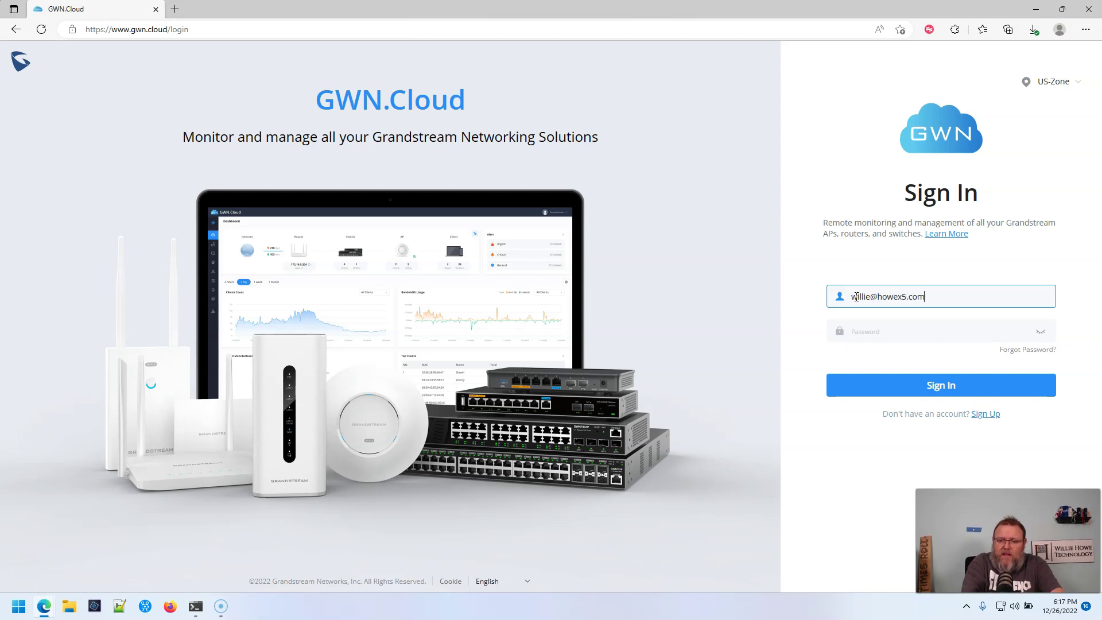
key(Tab)
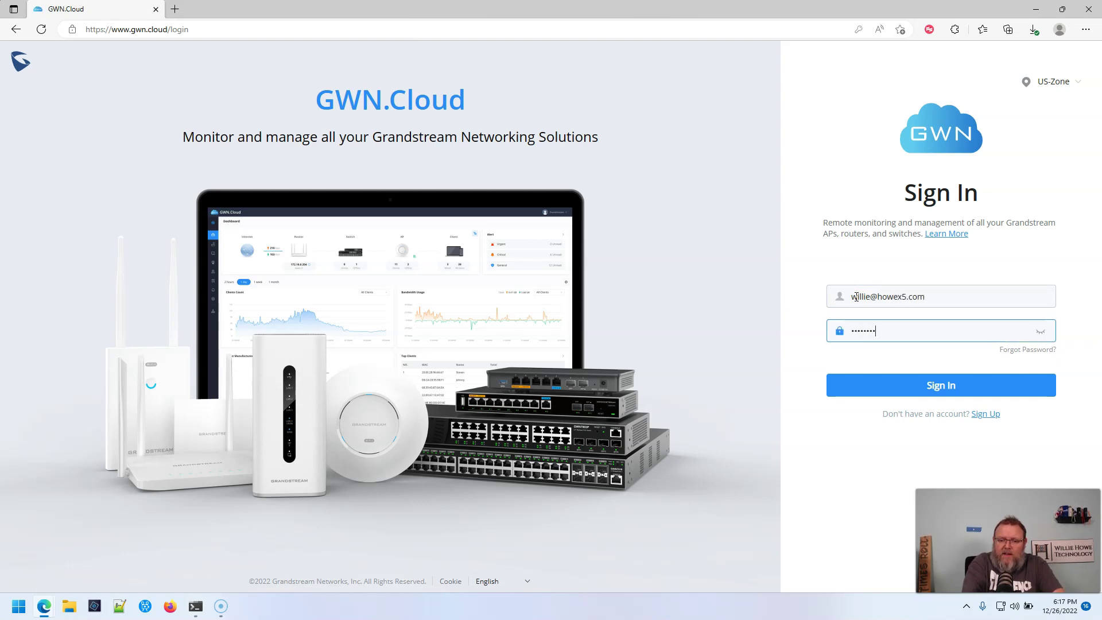
key(Return)
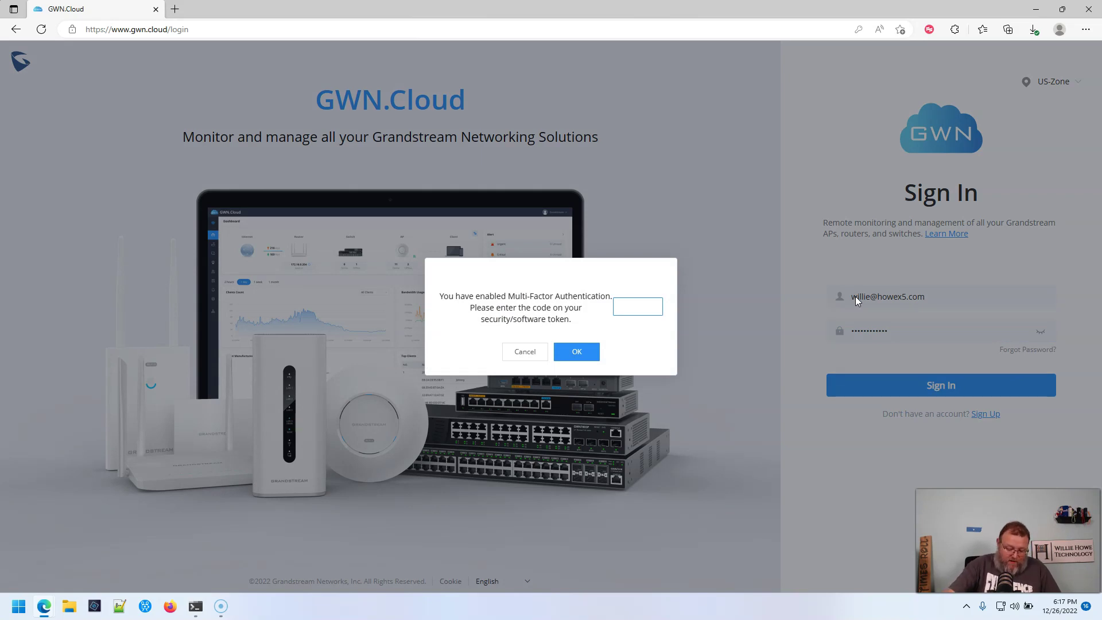
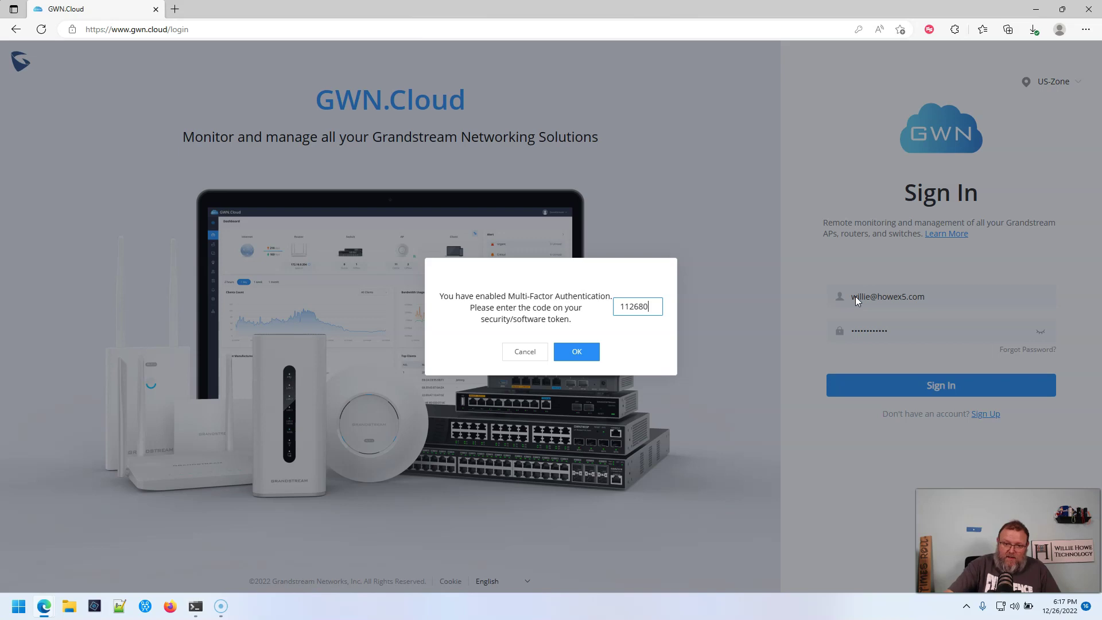
key(Return)
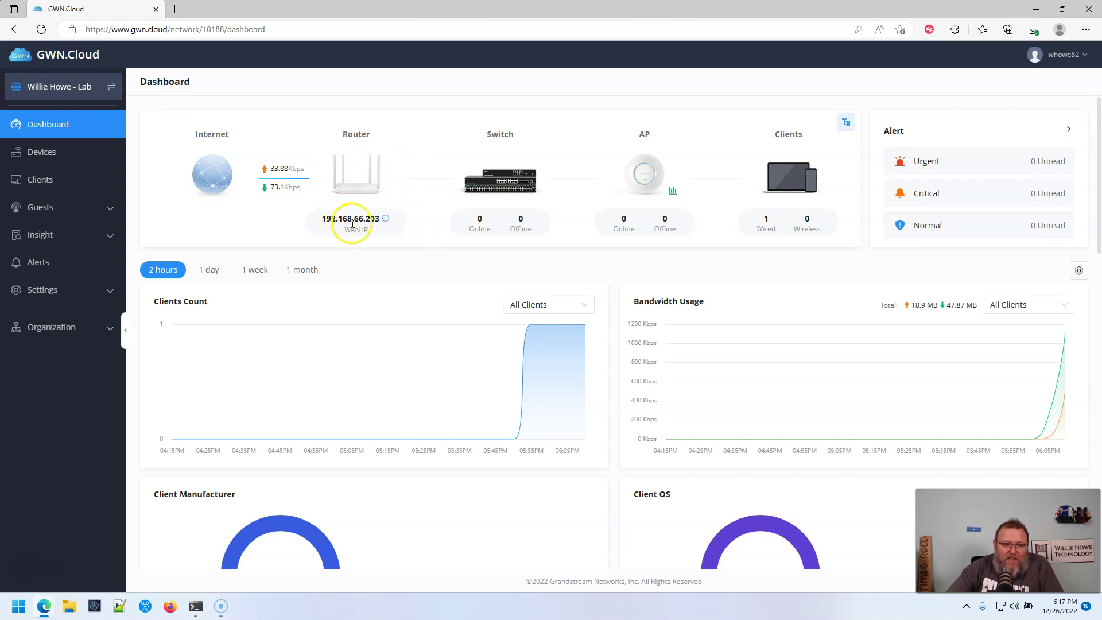
Open the site's Devices list from the router entry on the dashboard.
mouse_move(388, 222)
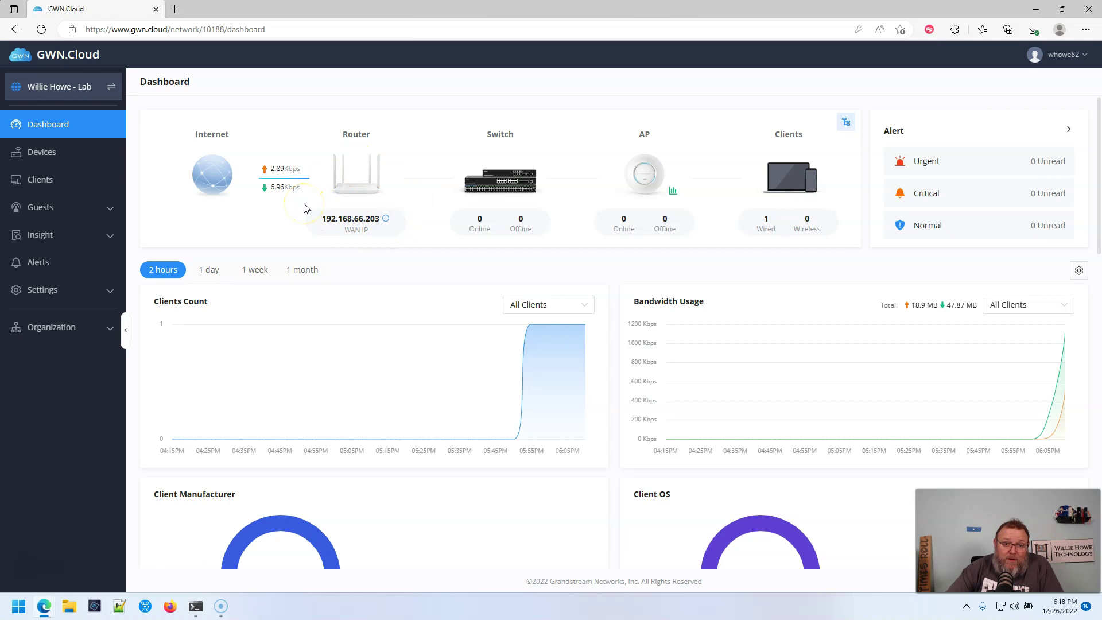
click(352, 185)
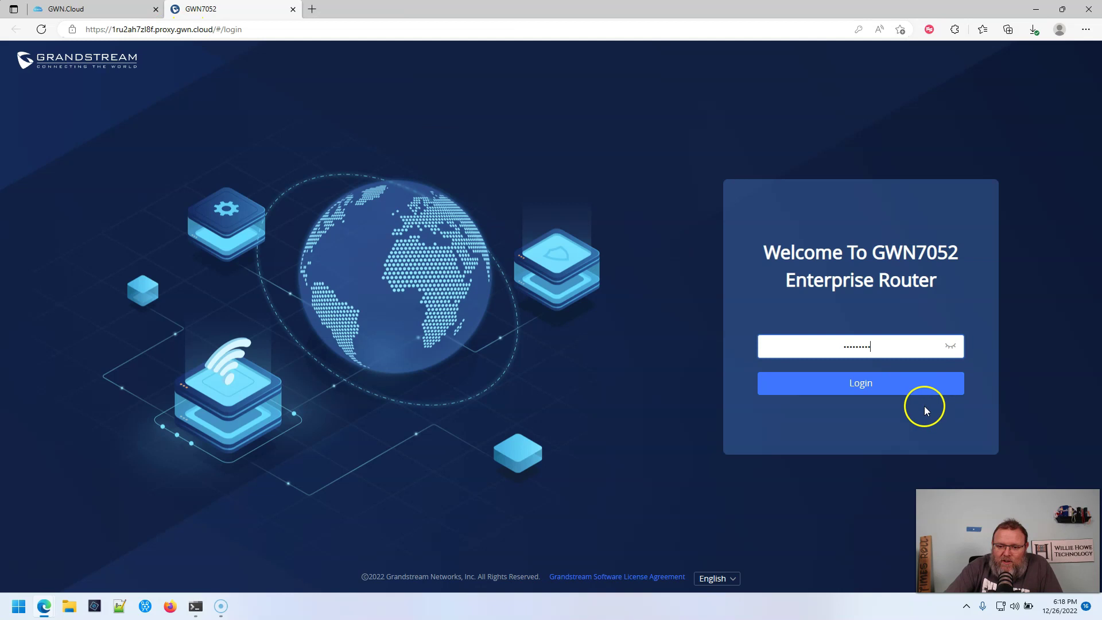
Log in to the GWN7052 web UI and compare its Overview with the GWN.Cloud Devices list.
click(872, 392)
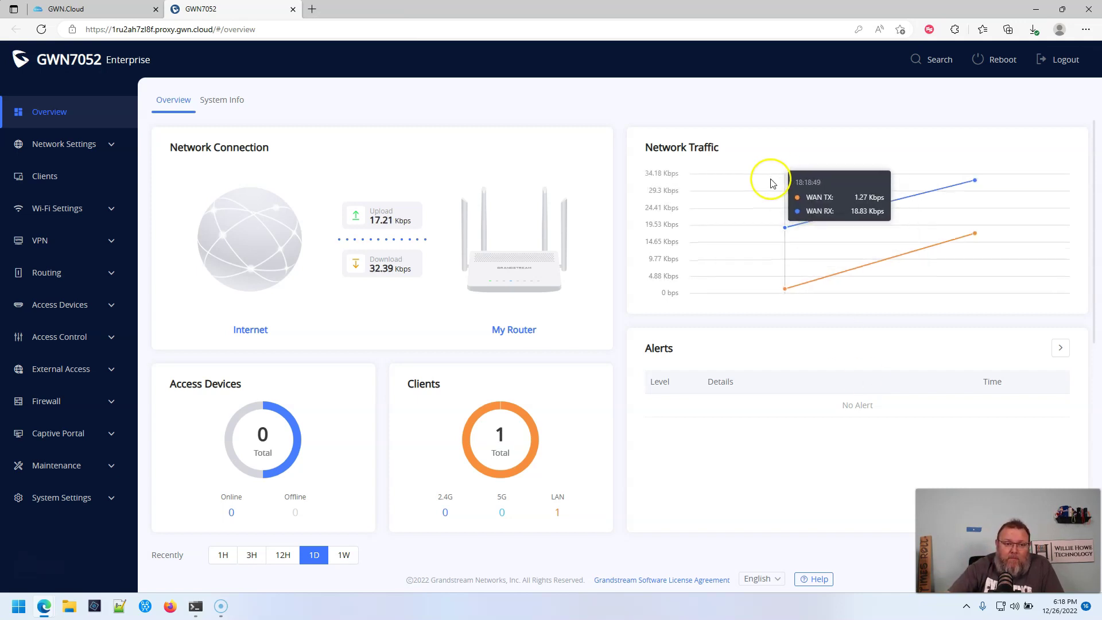
click(101, 16)
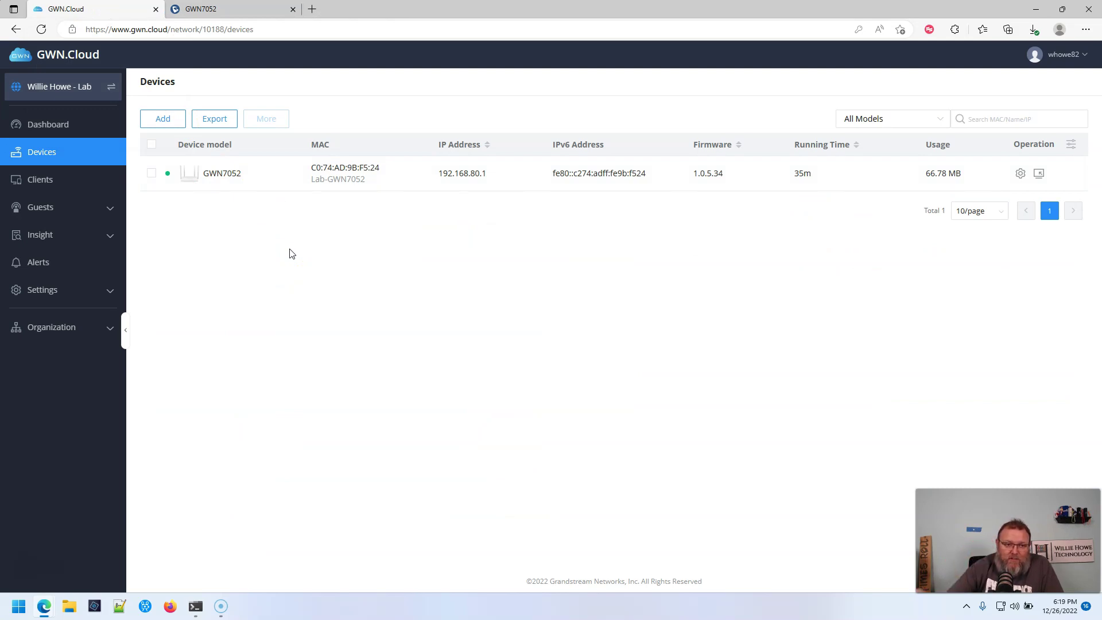
click(241, 19)
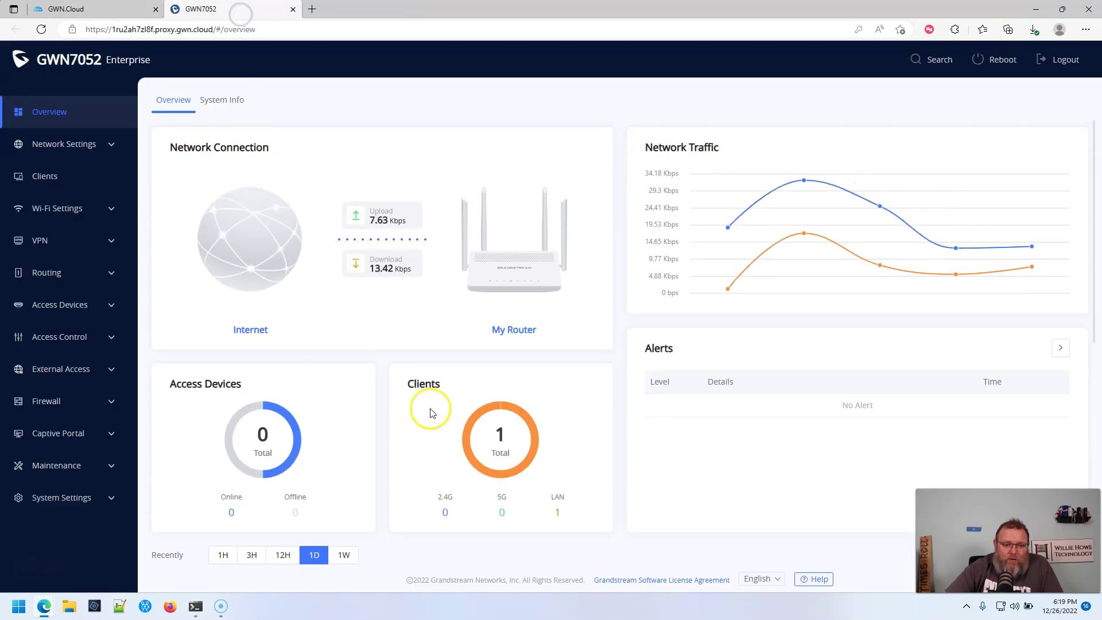
click(95, 11)
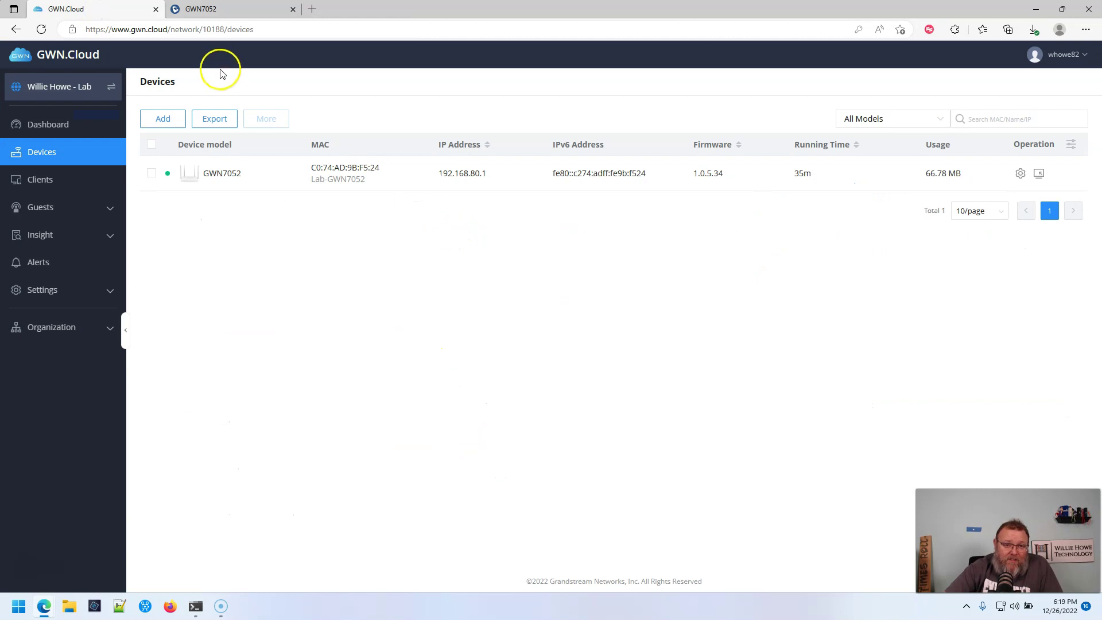
click(223, 19)
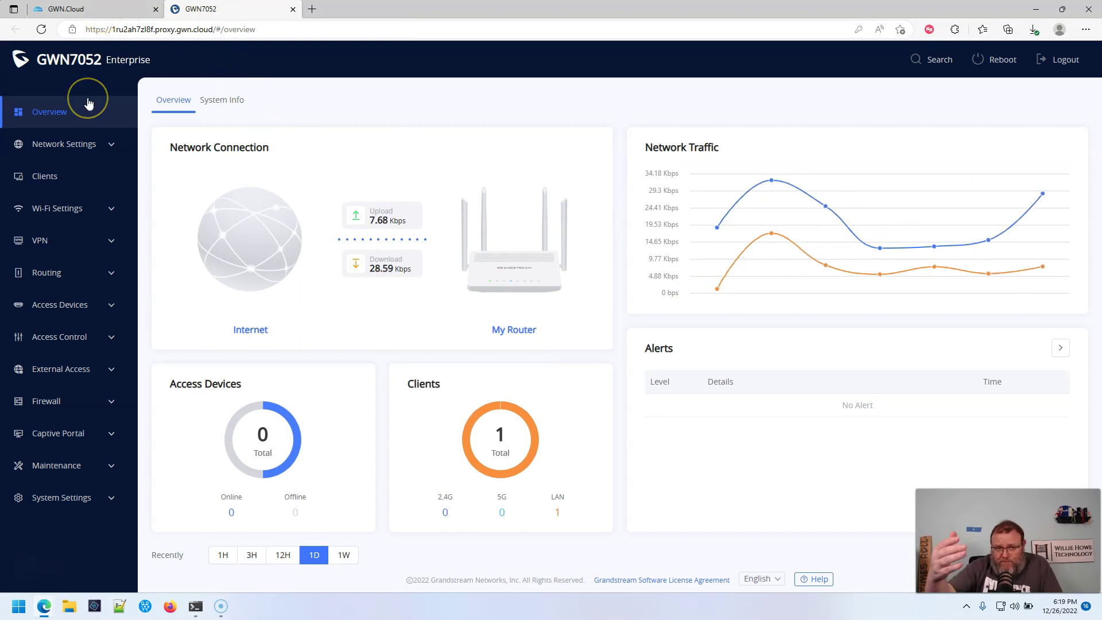
click(84, 10)
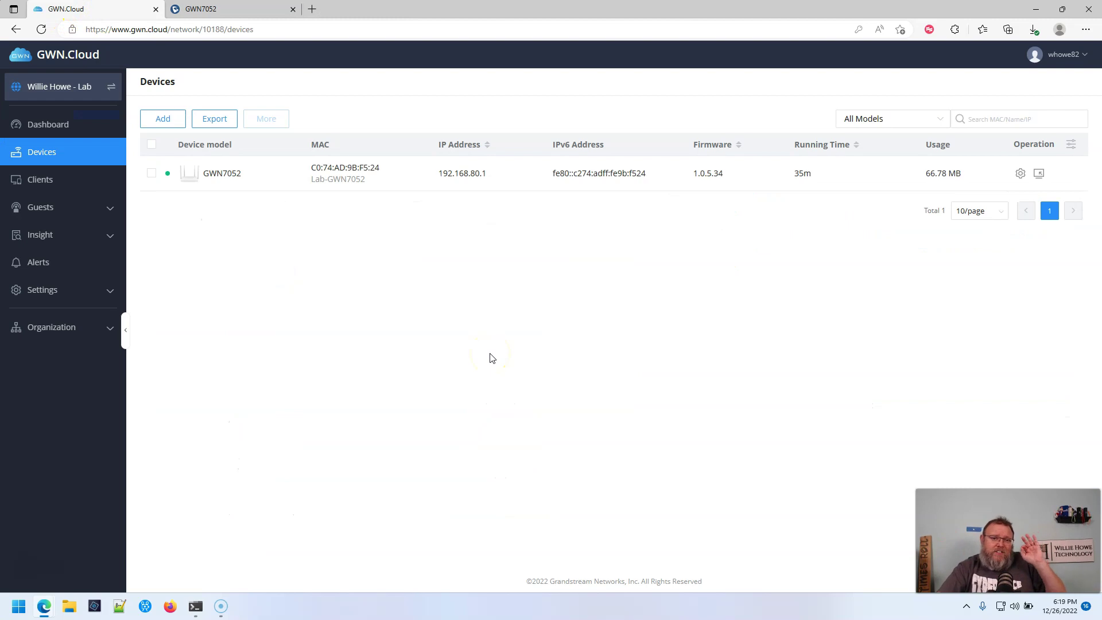
click(198, 10)
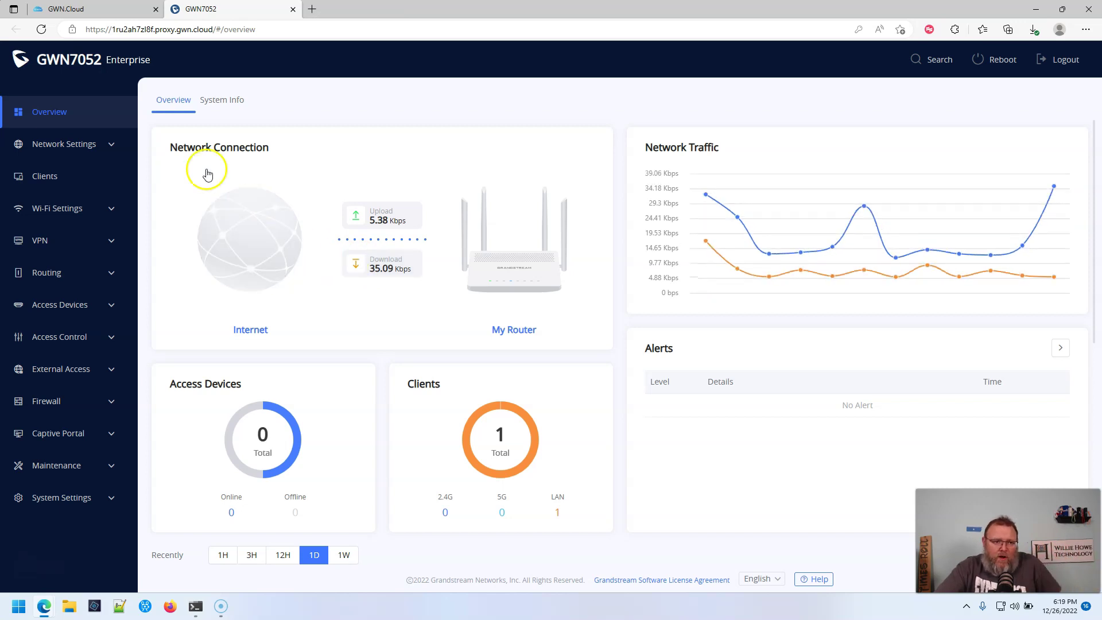
click(96, 15)
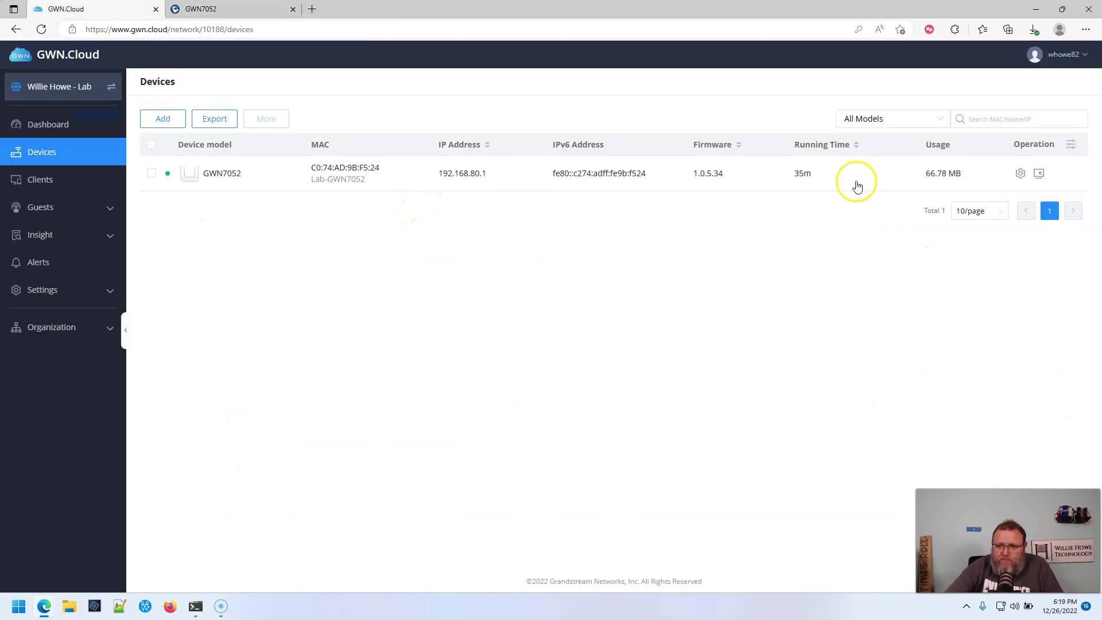
Open the GWN7052 router's detail page and review its Configuration tab.
click(1021, 174)
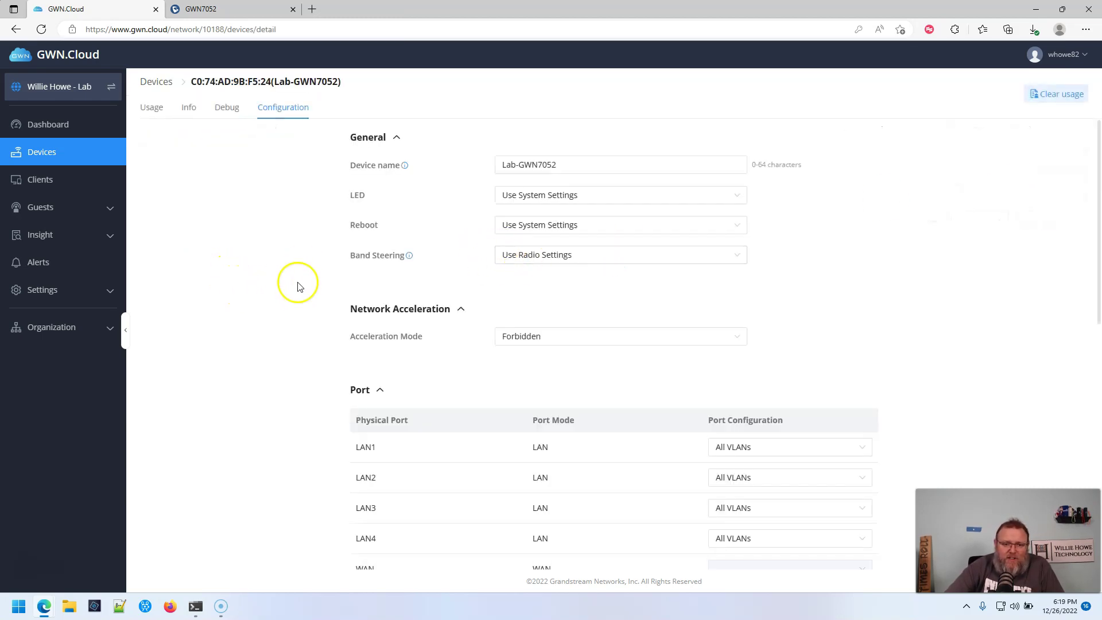
scroll(364, 350, down, 3)
scroll(571, 529, up, 3)
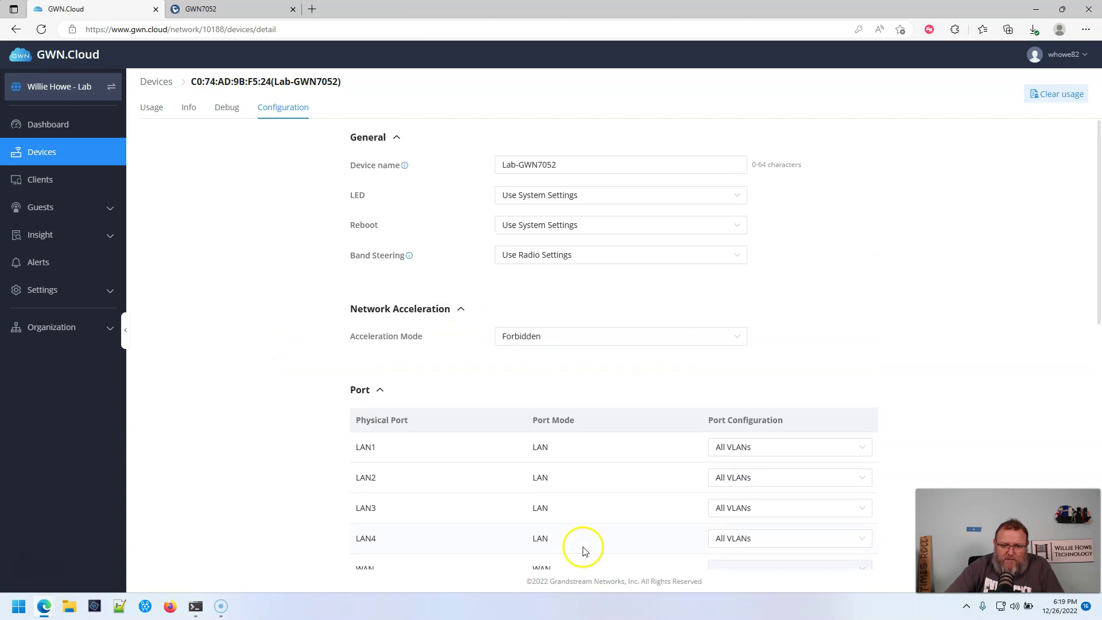
scroll(590, 411, down, 2)
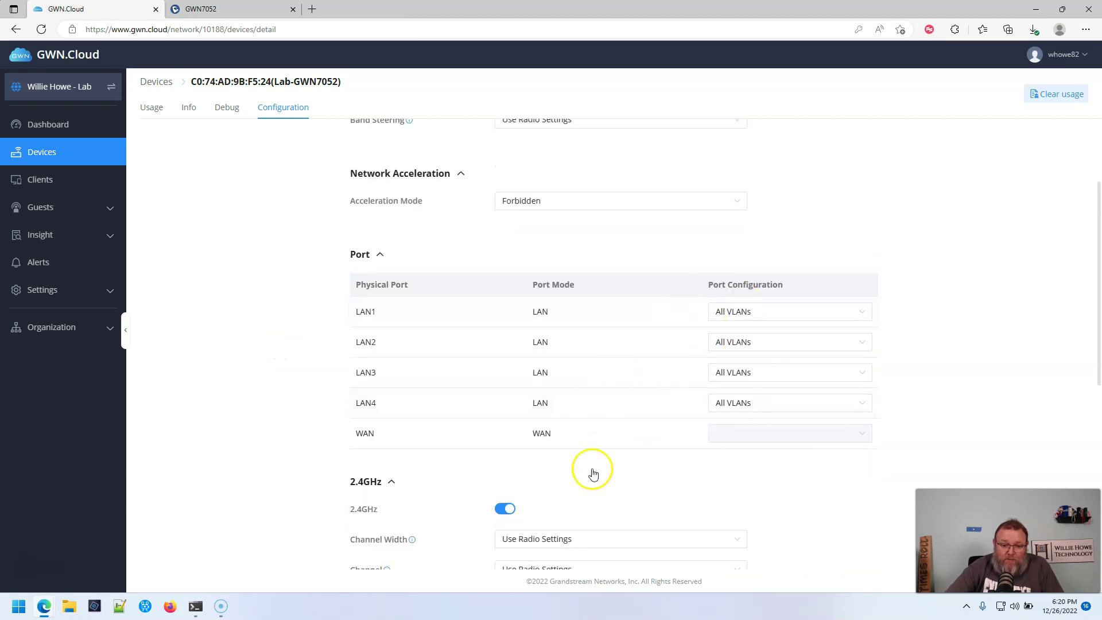
scroll(601, 475, down, 6)
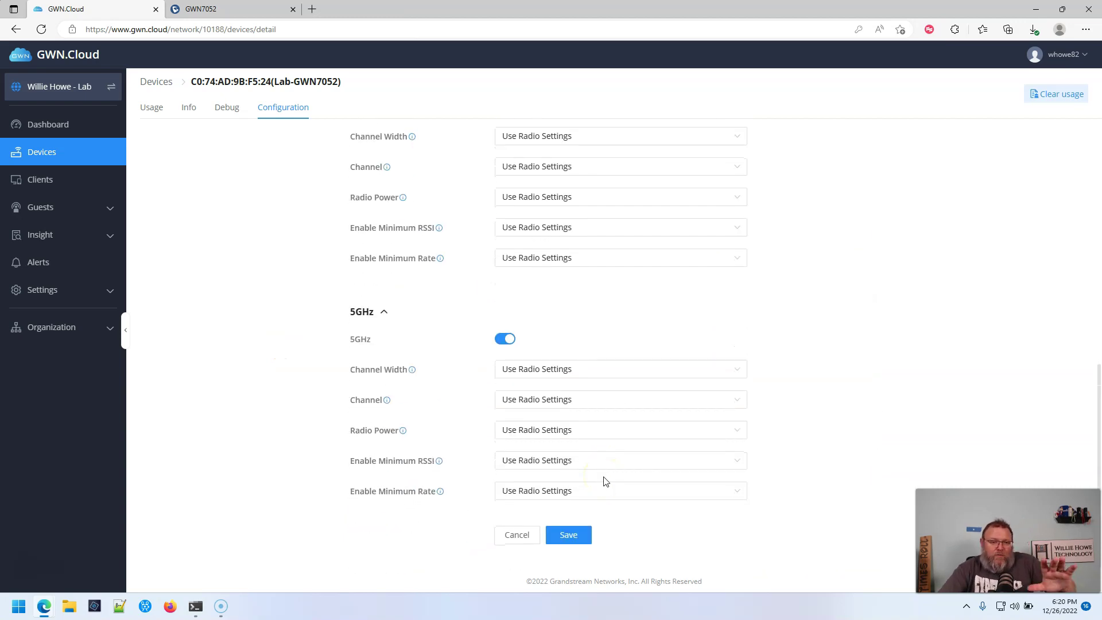
scroll(603, 481, up, 10)
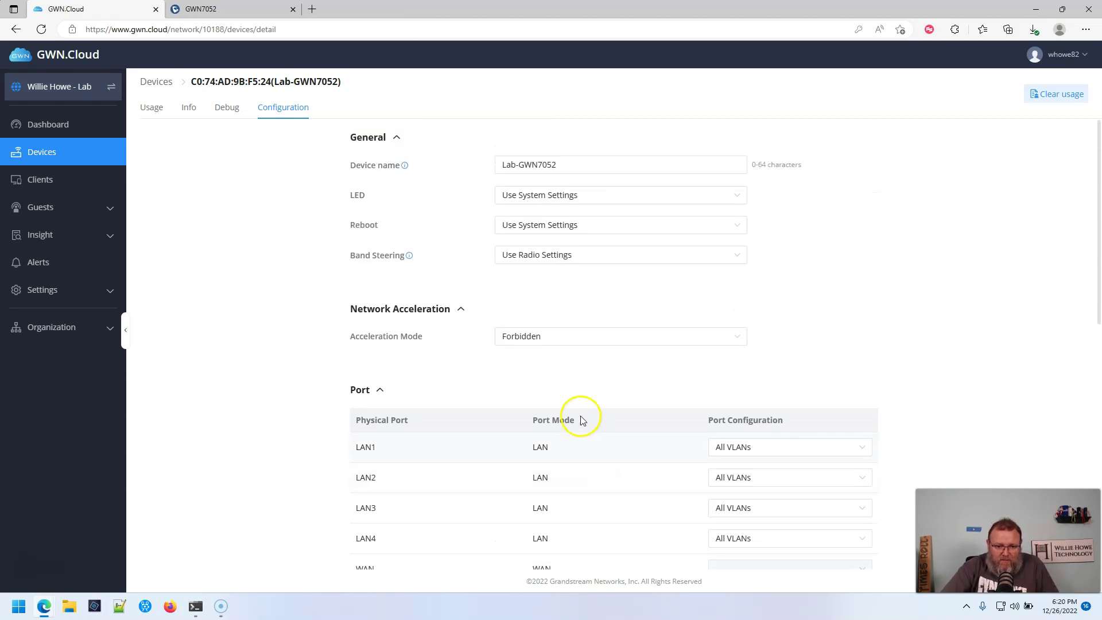
Check the Debug tools, then review the router's Info tab: uptime, ports and WAN details.
click(225, 109)
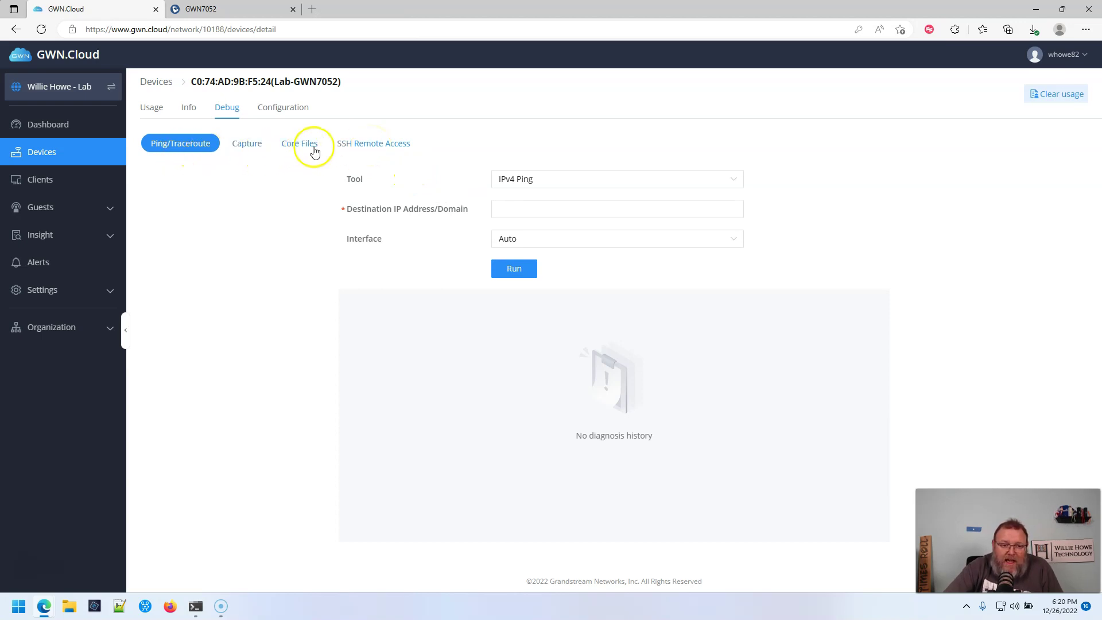
click(187, 112)
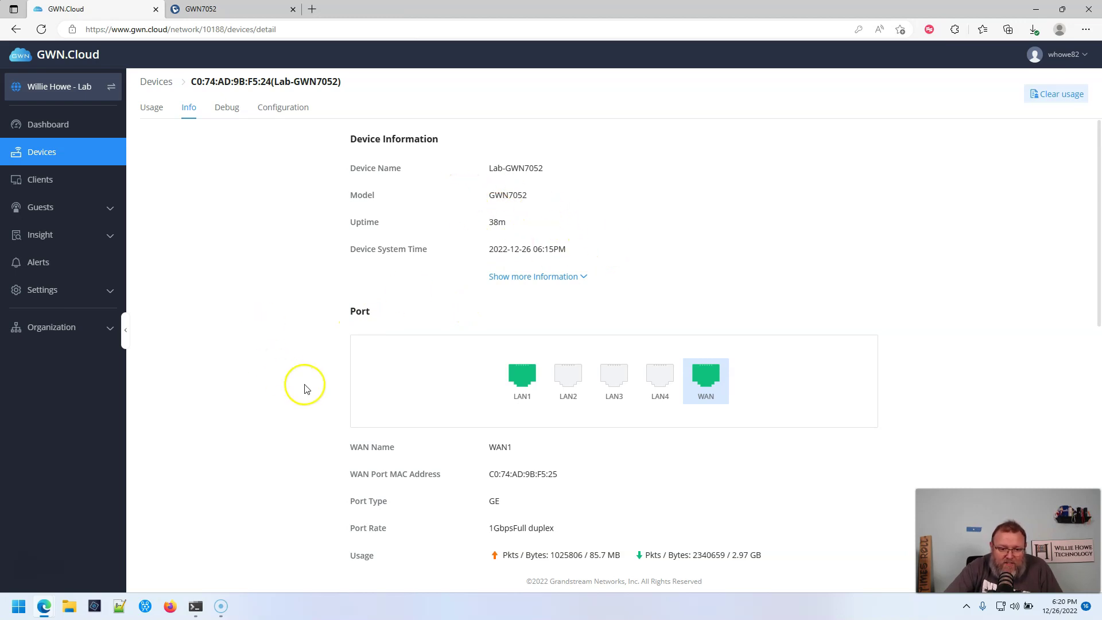
scroll(305, 389, down, 5)
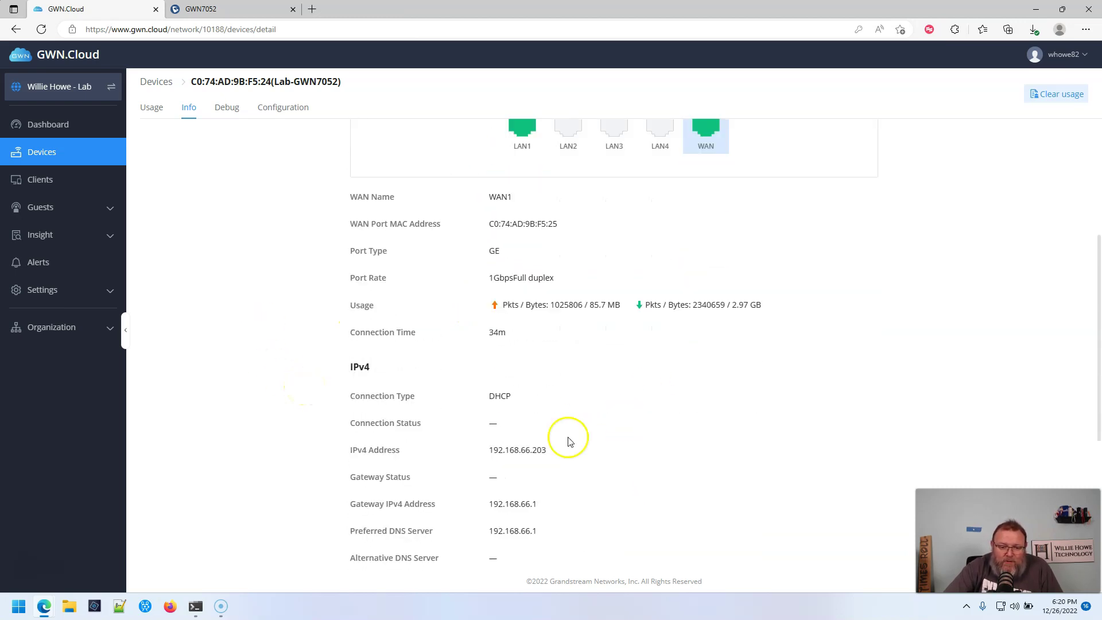
scroll(488, 423, down, 5)
scroll(485, 423, up, 10)
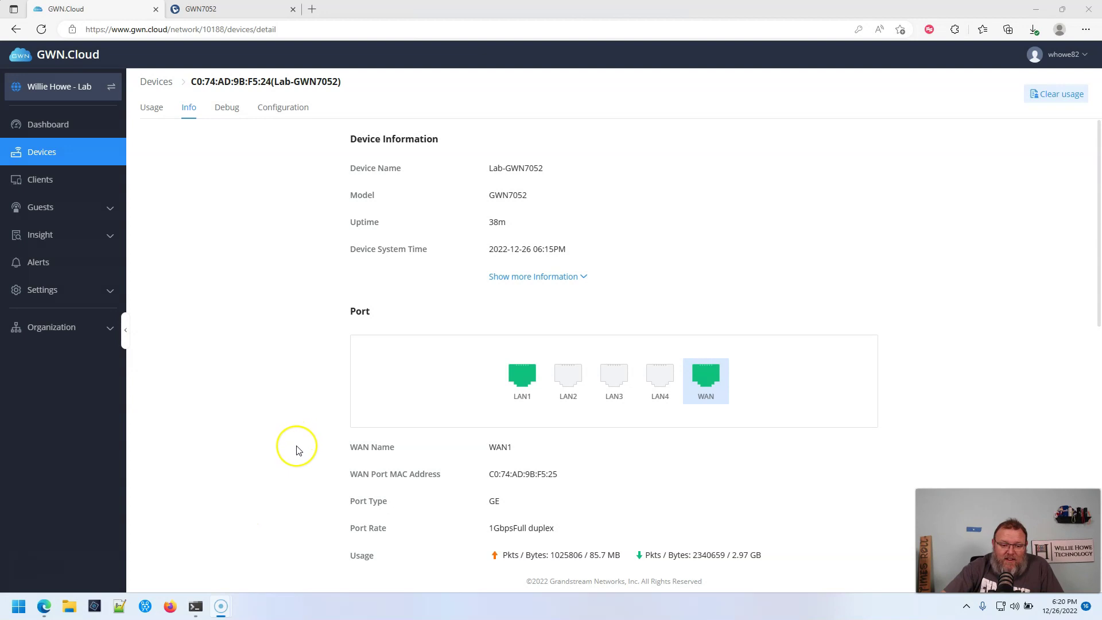
scroll(296, 447, down, 6)
scroll(282, 407, up, 5)
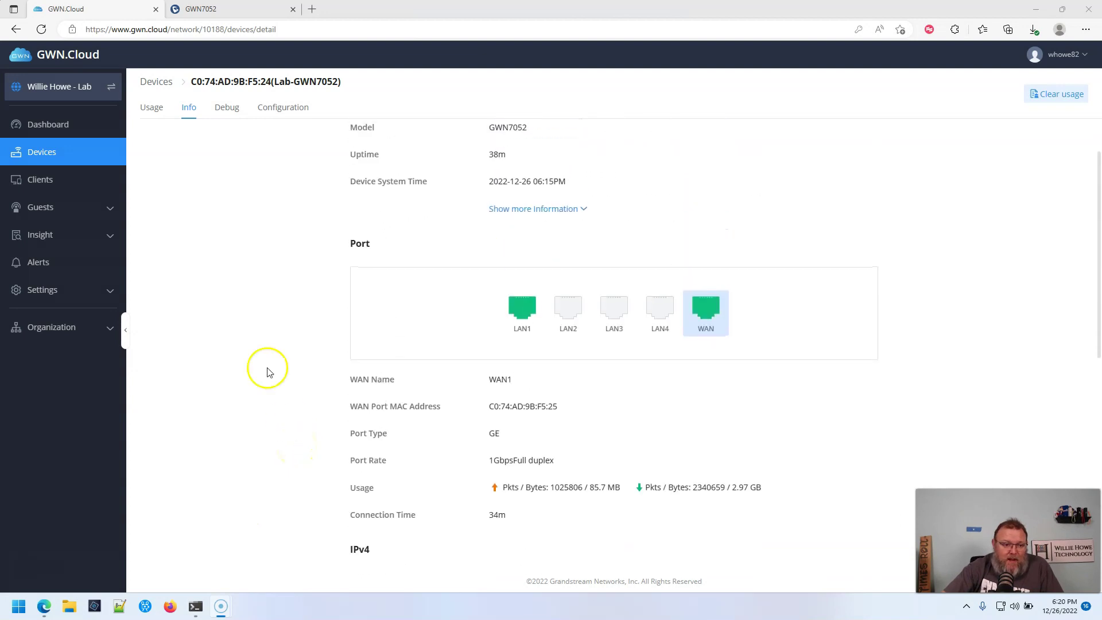
Review client LAPTOP-UHKEH3KJ's full information and bandwidth usage.
click(41, 181)
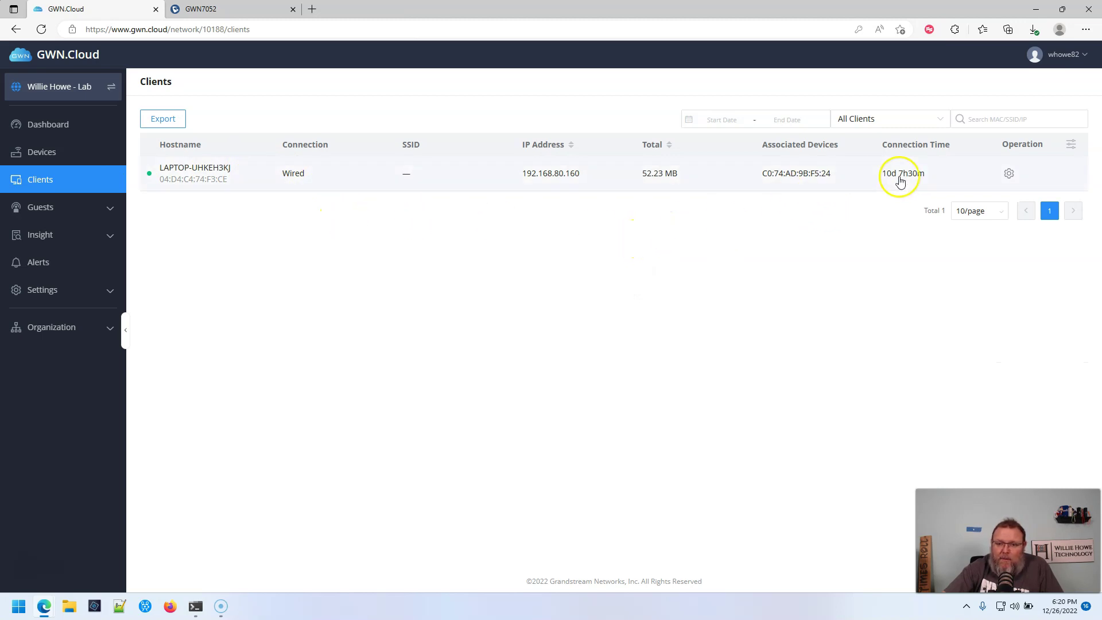
click(1009, 173)
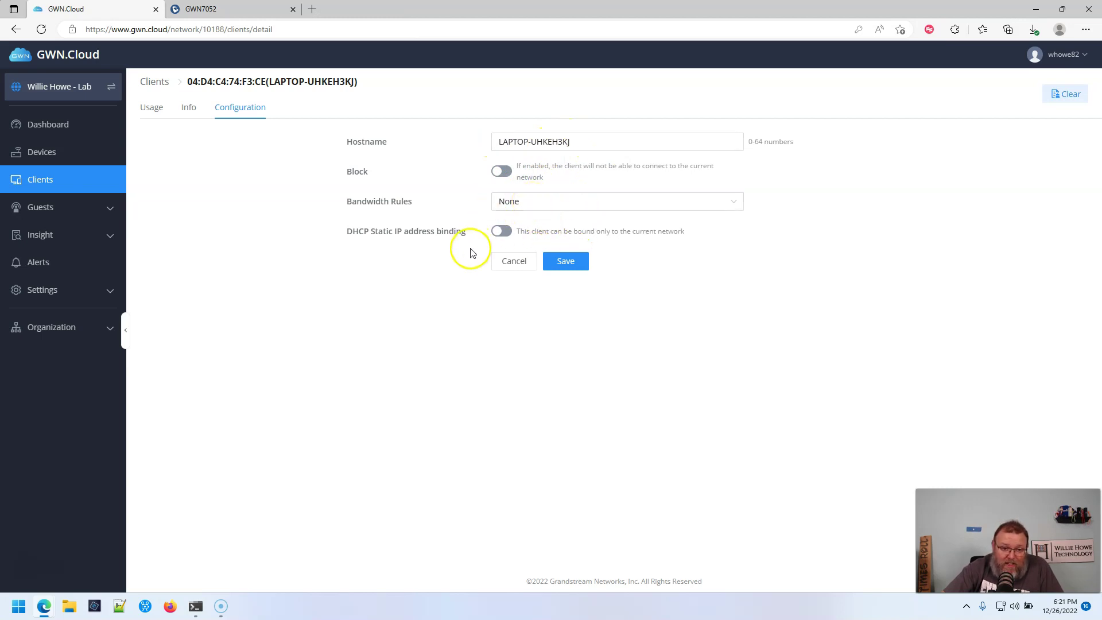
click(189, 107)
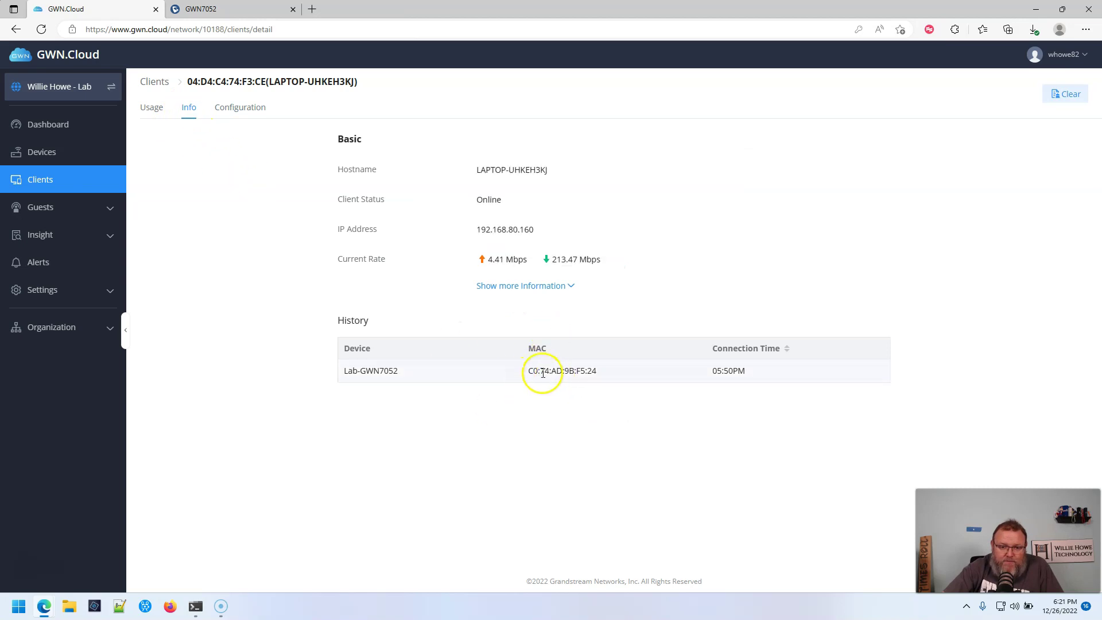
click(574, 286)
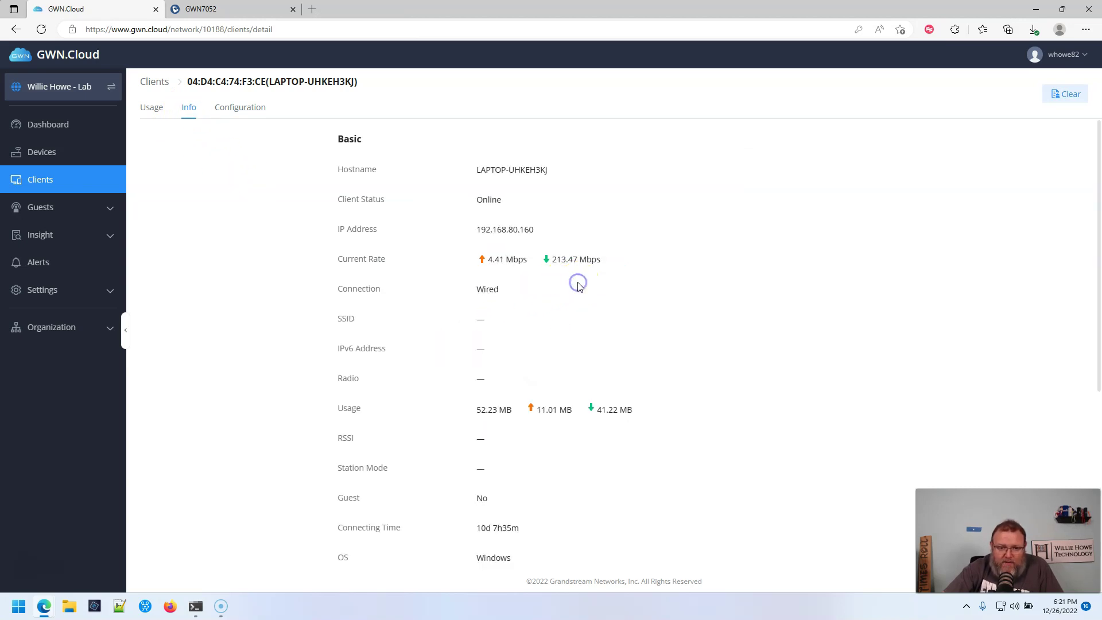
scroll(406, 414, down, 2)
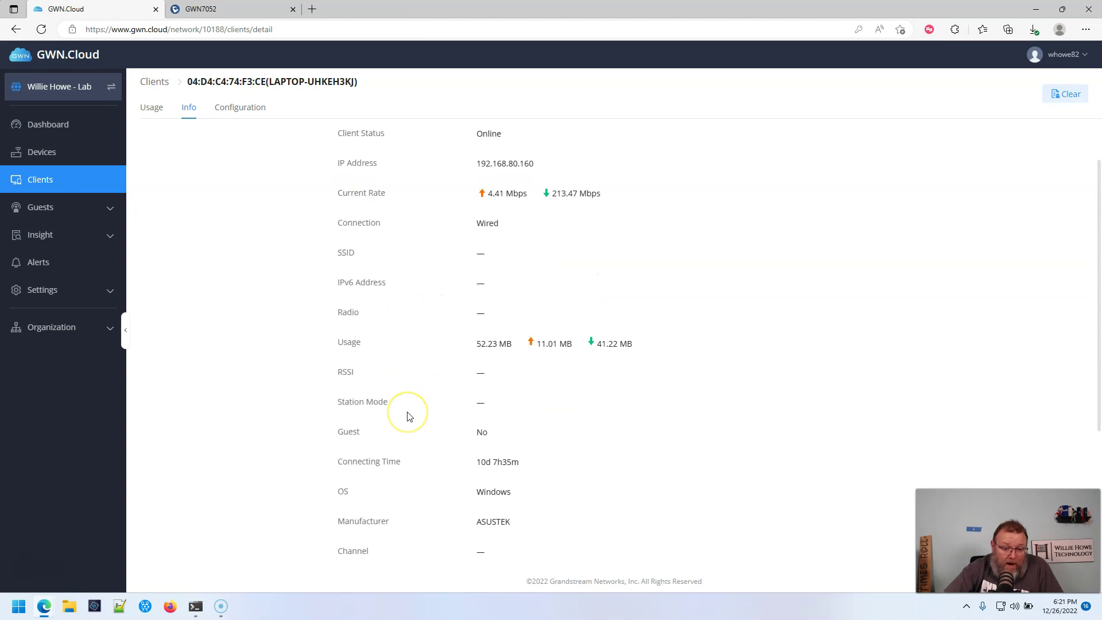
scroll(409, 415, down, 1)
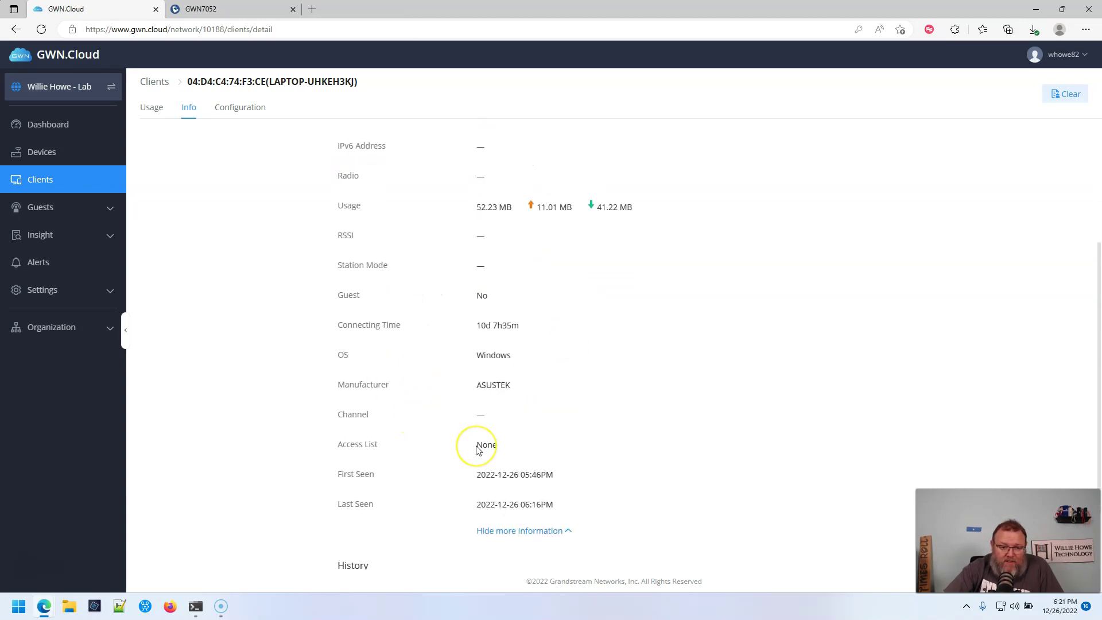
scroll(478, 449, up, 2)
scroll(478, 449, up, 2)
click(155, 109)
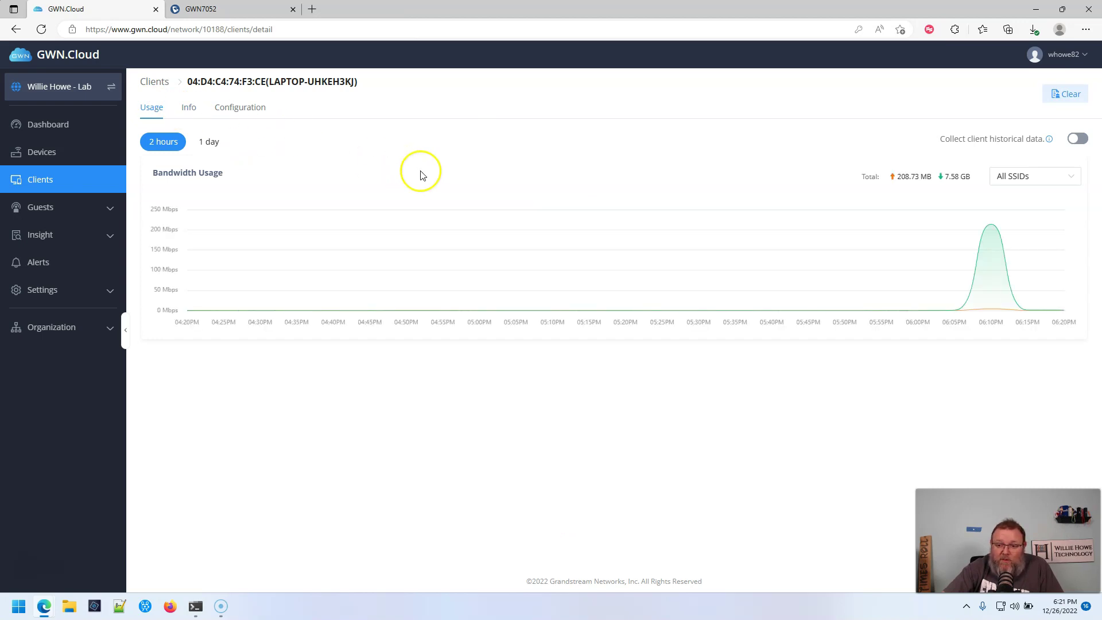
Go to the Devices list and open the All Models filter.
mouse_move(995, 231)
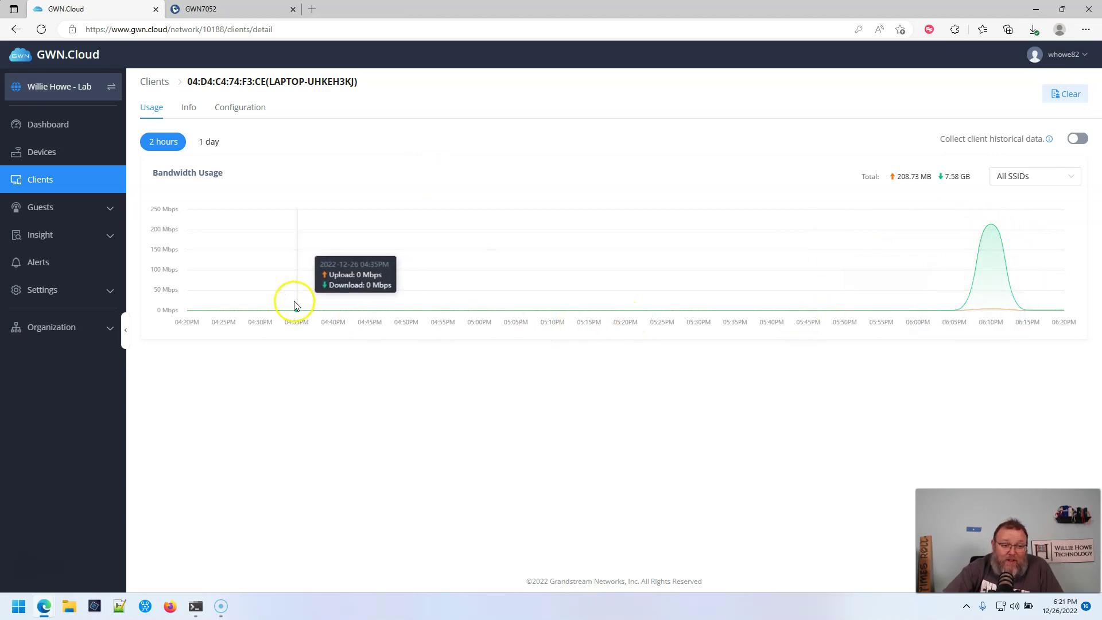
click(55, 153)
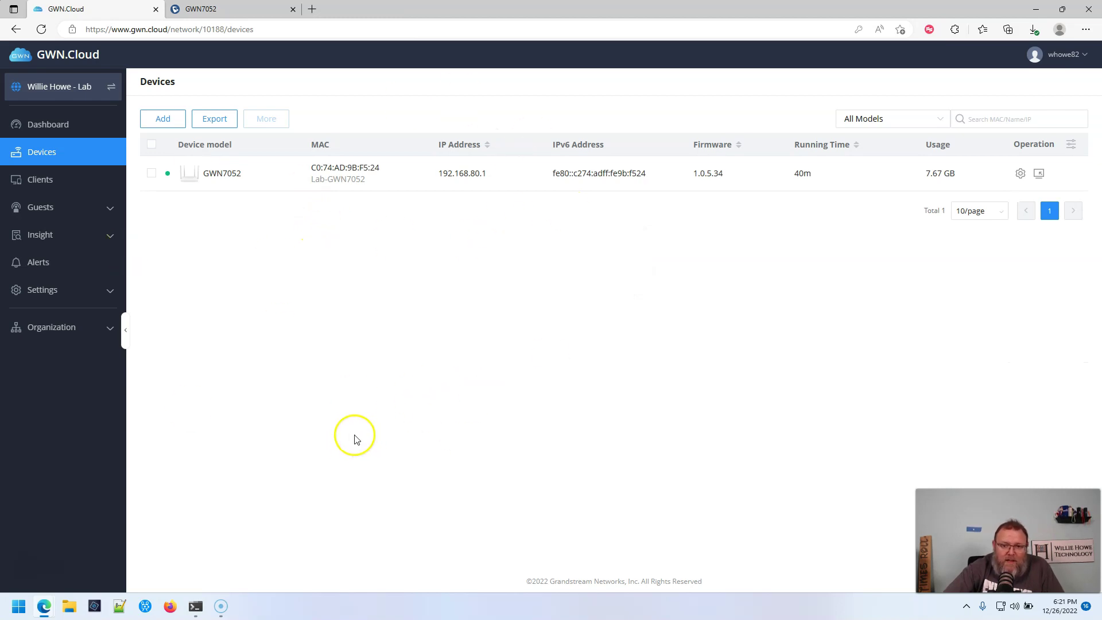
click(918, 118)
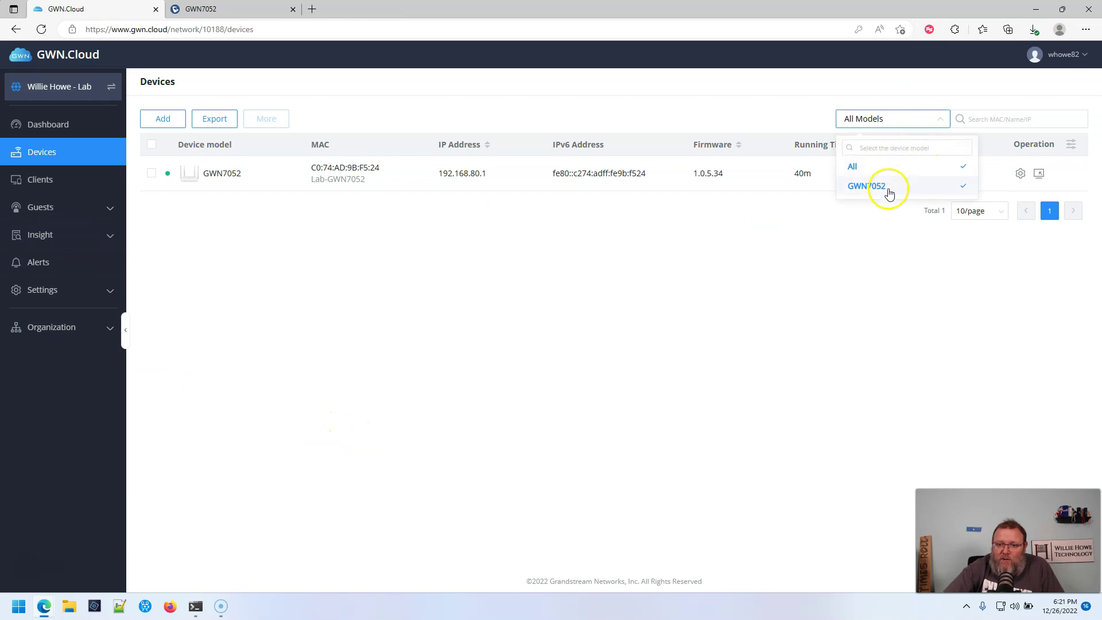
Close the model filter and browse Clients, guest Online Status and the empty Voucher page.
click(737, 345)
click(45, 181)
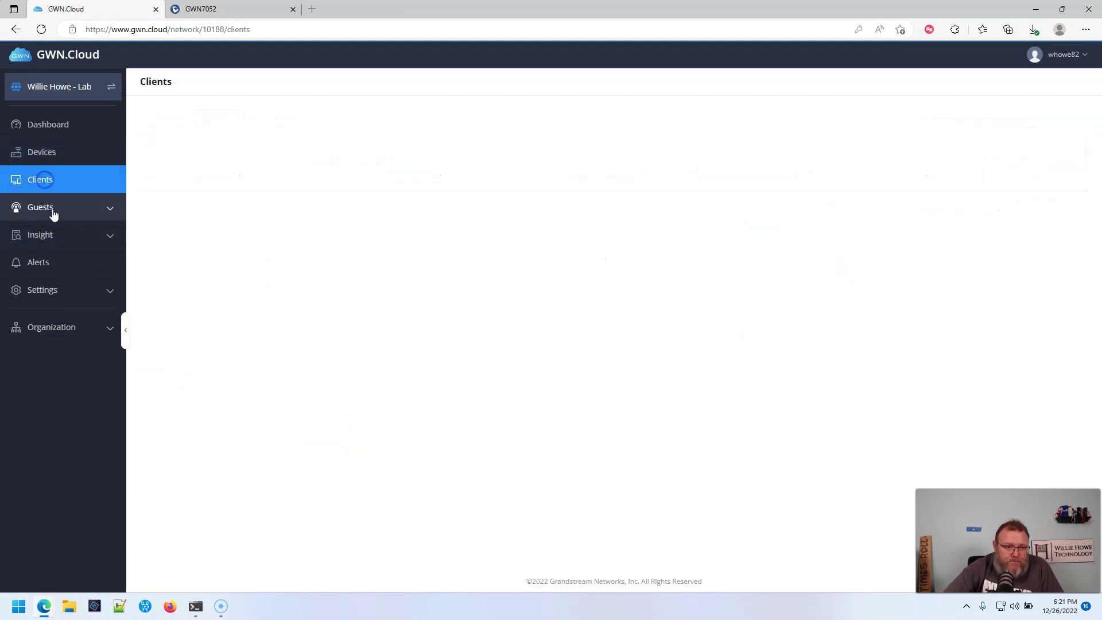
click(46, 208)
click(46, 238)
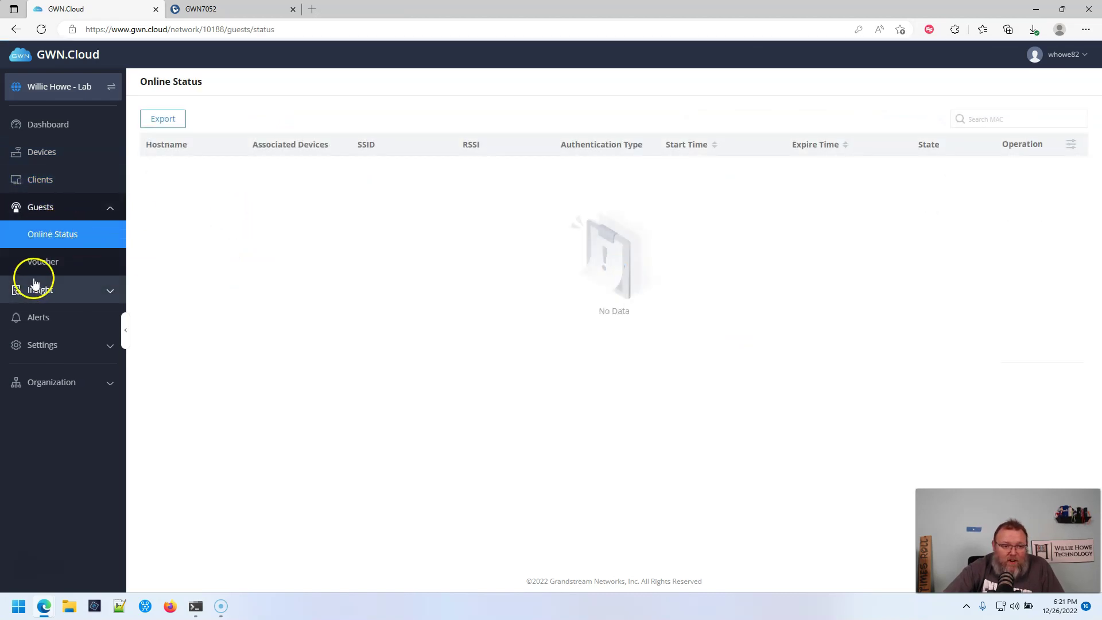
click(46, 263)
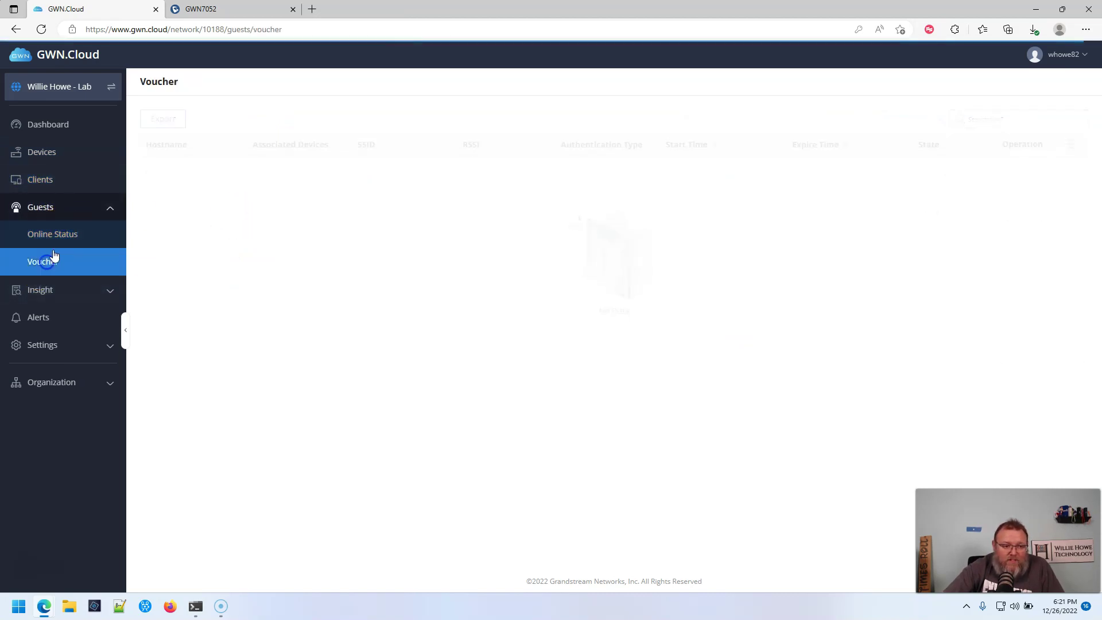
click(69, 215)
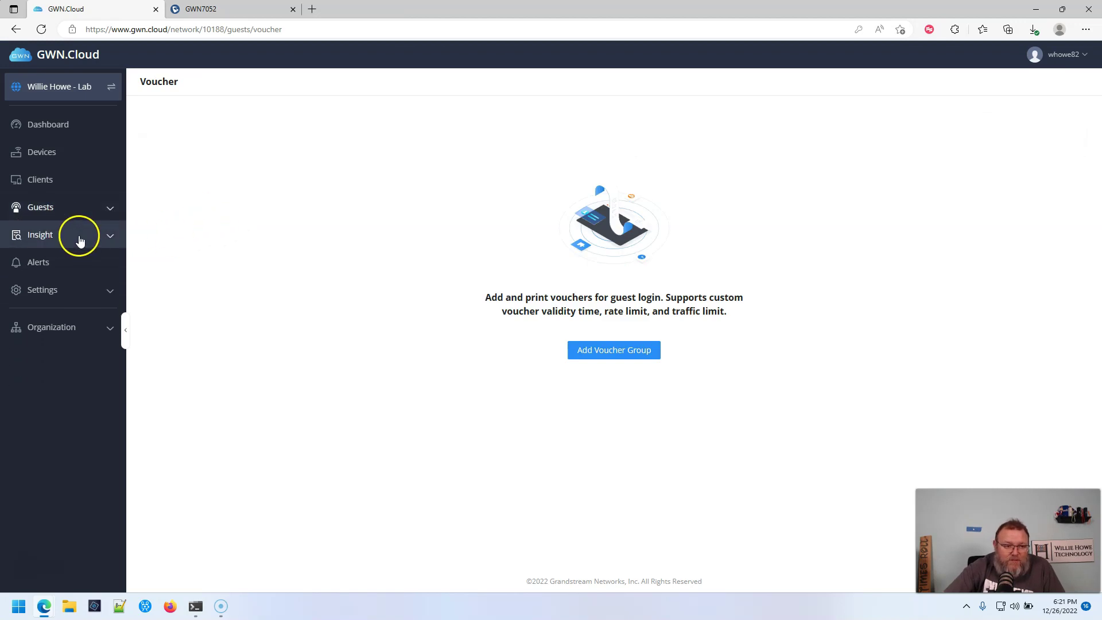
click(60, 240)
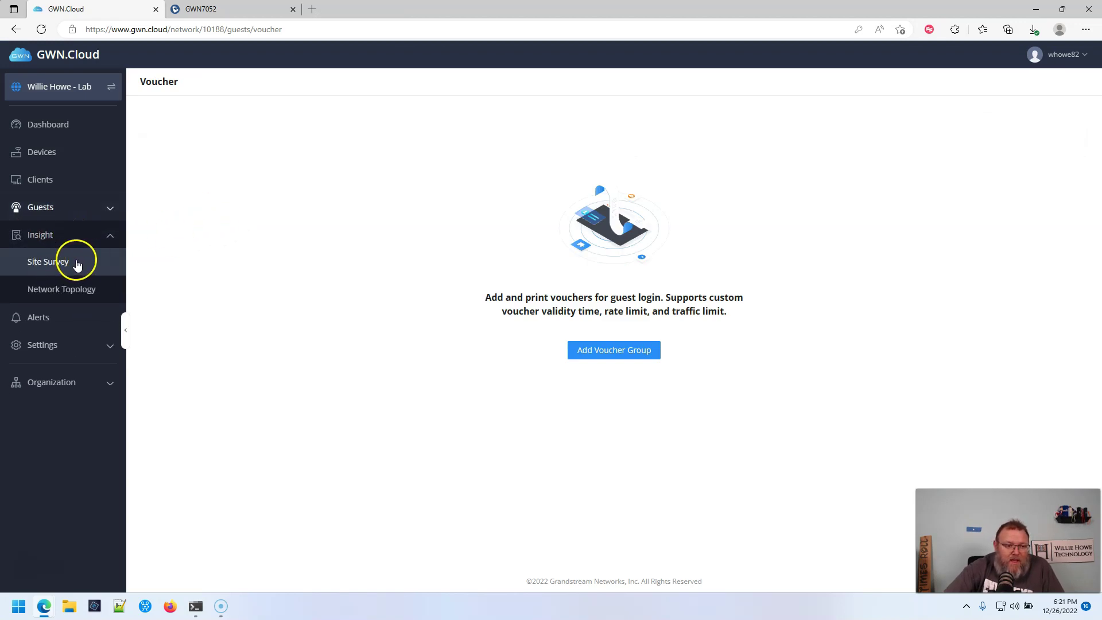
Run a Site Survey detection, then view the Network Topology map.
click(48, 262)
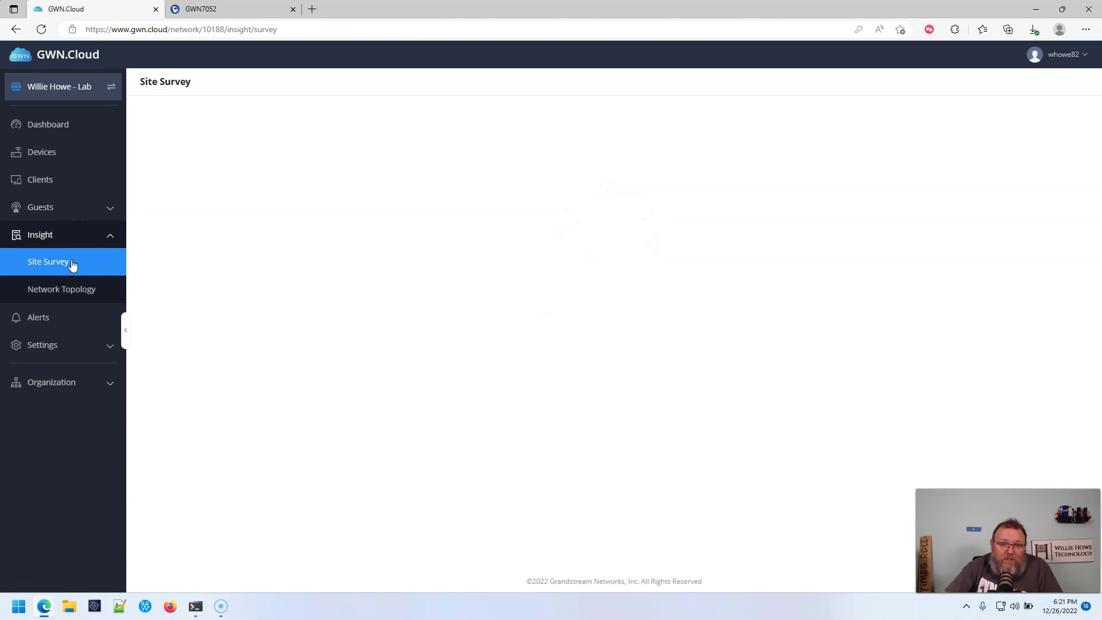
click(237, 268)
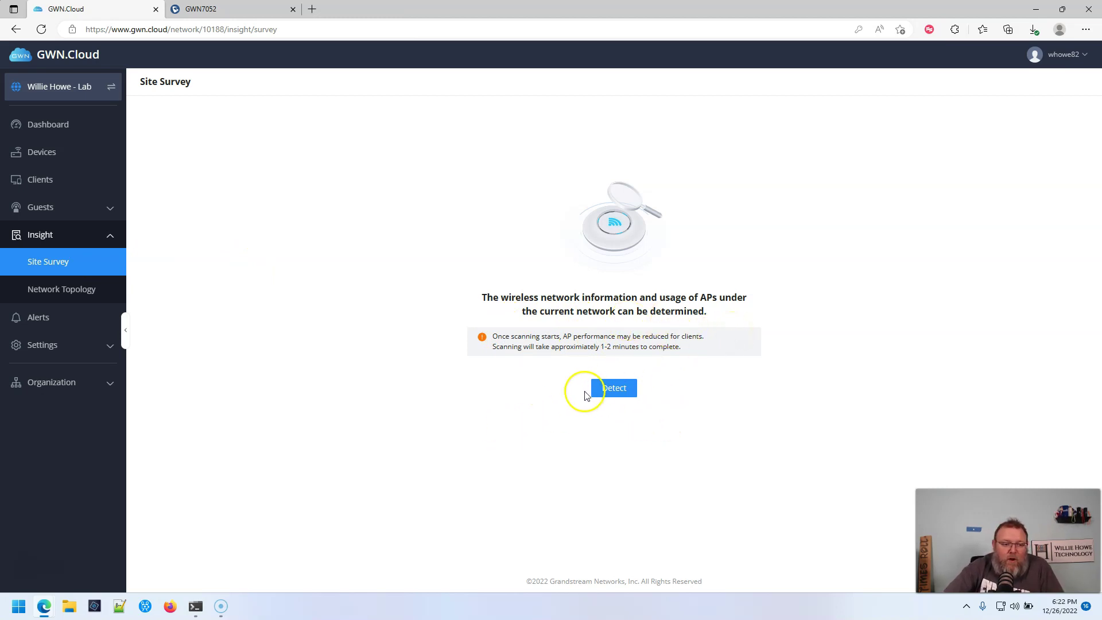
click(613, 388)
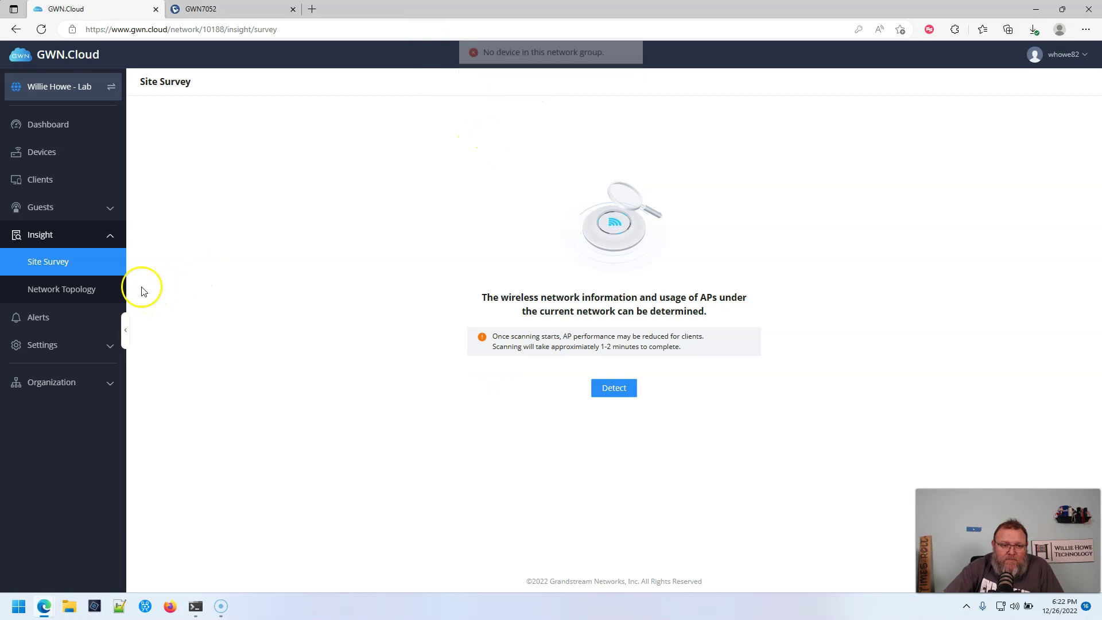
click(64, 290)
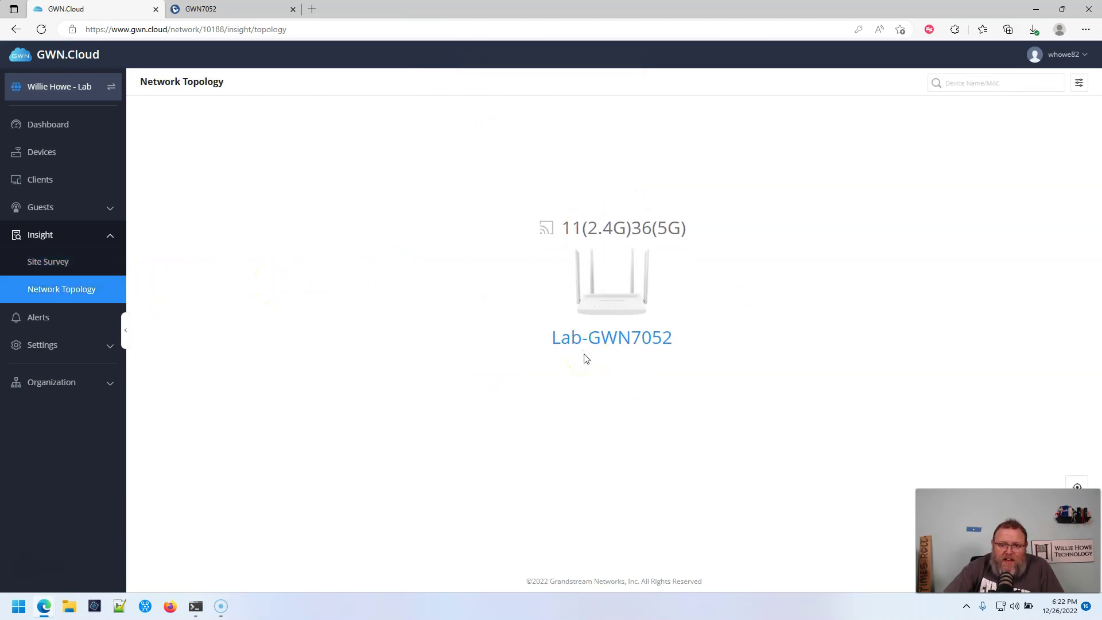
Show 2.4G Wi-Fi, 5G Wi-Fi and wired clients on the topology map.
scroll(619, 308, down, 1)
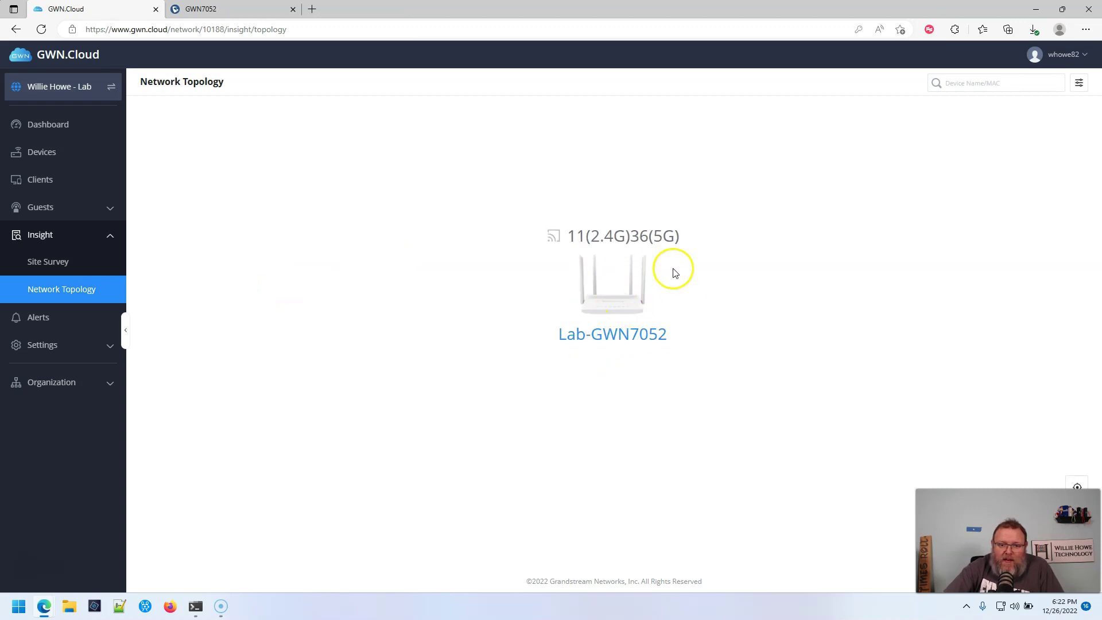
click(1083, 88)
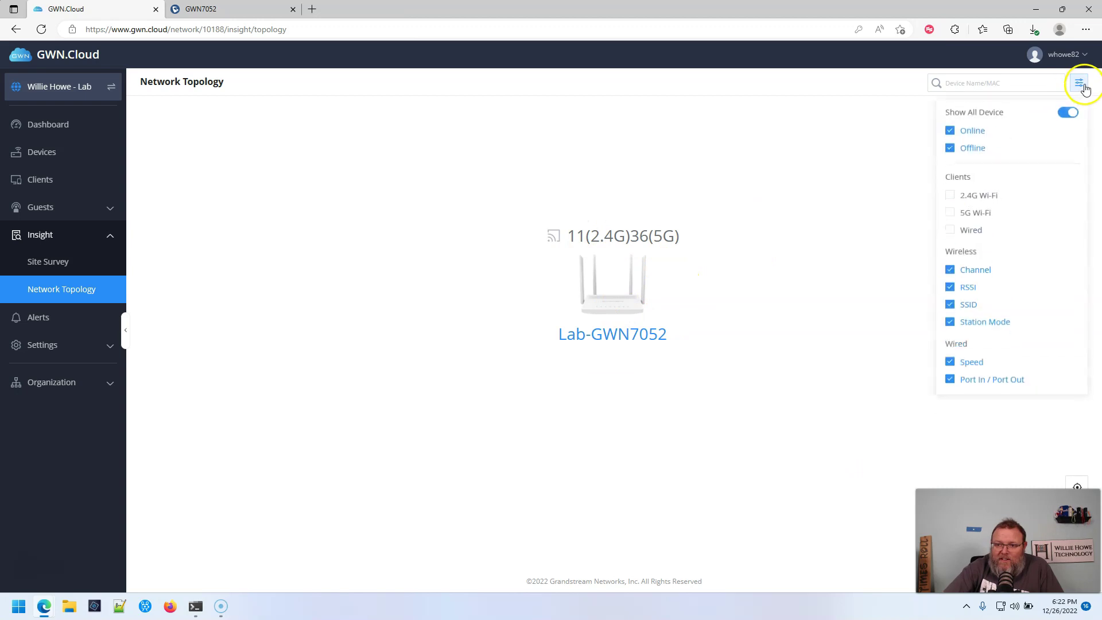
click(953, 201)
click(952, 219)
click(952, 237)
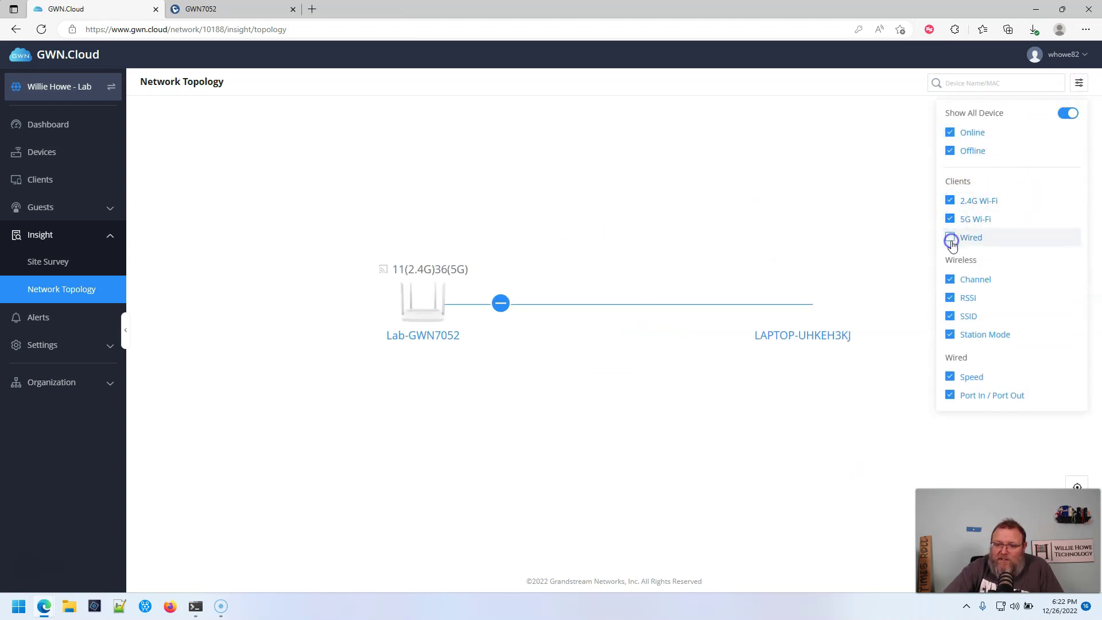
click(1079, 83)
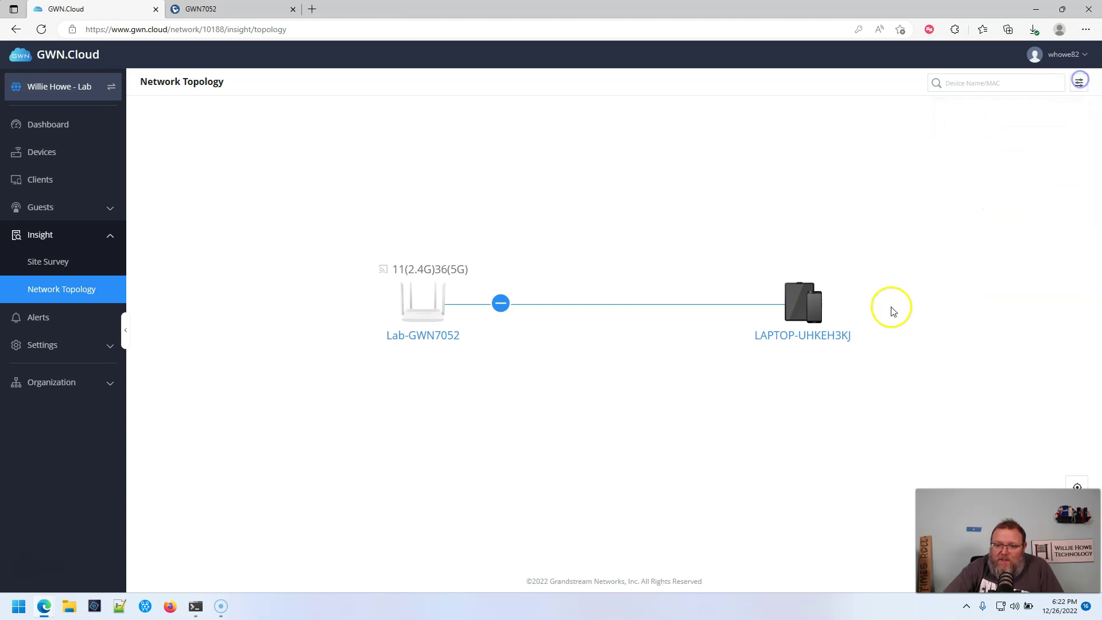
Collapse and re-expand the laptop's link, then open the empty Alerts page.
click(501, 304)
click(708, 285)
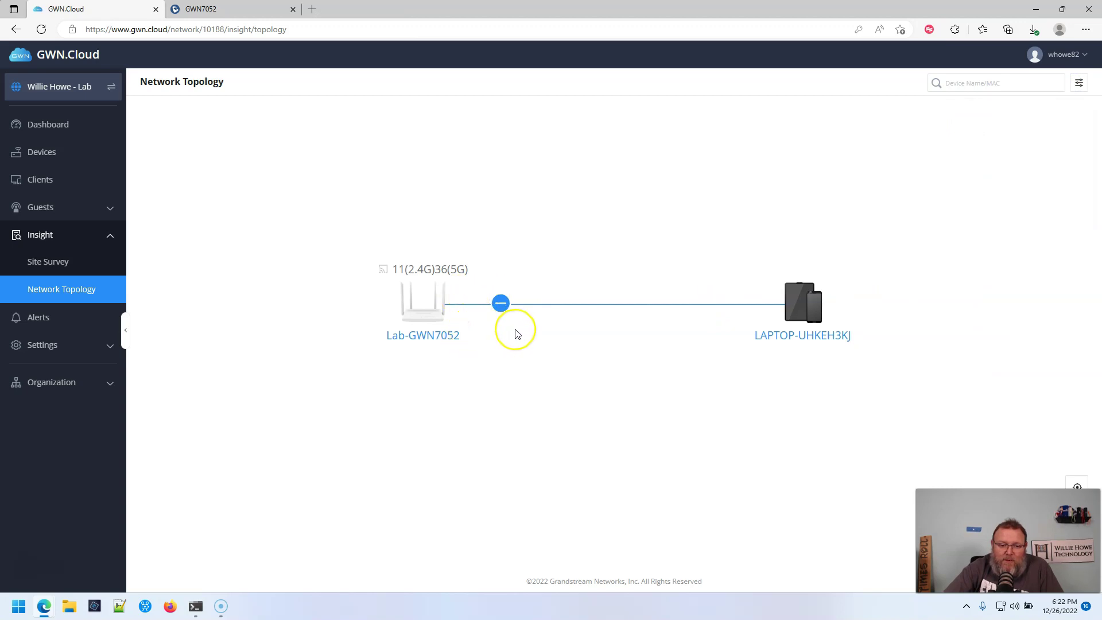
scroll(605, 374, down, 2)
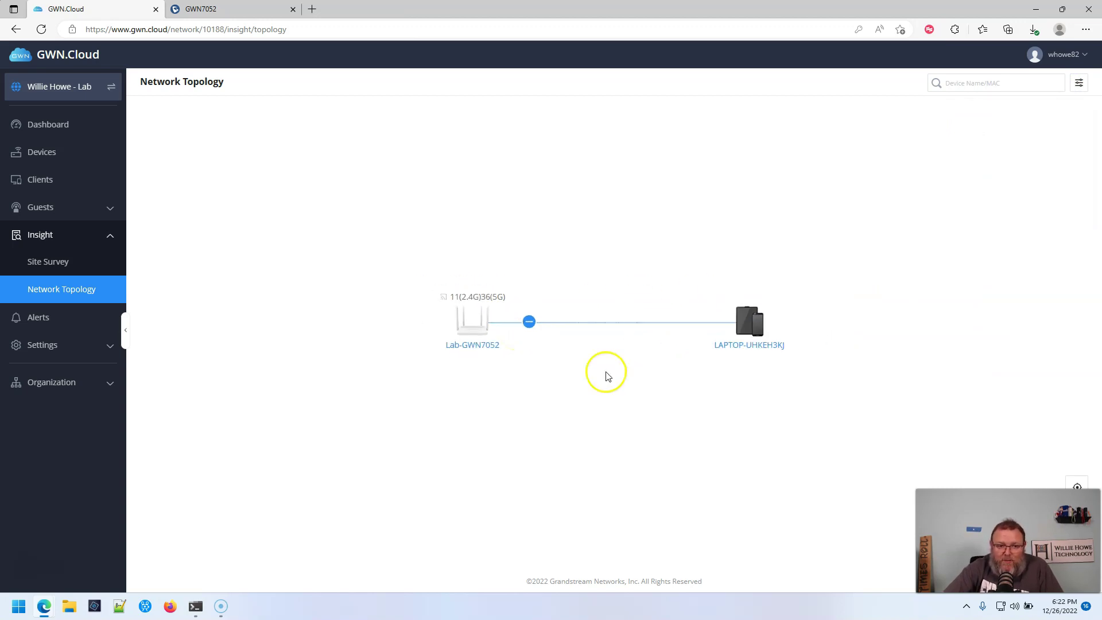
scroll(605, 374, up, 1)
scroll(522, 295, down, 1)
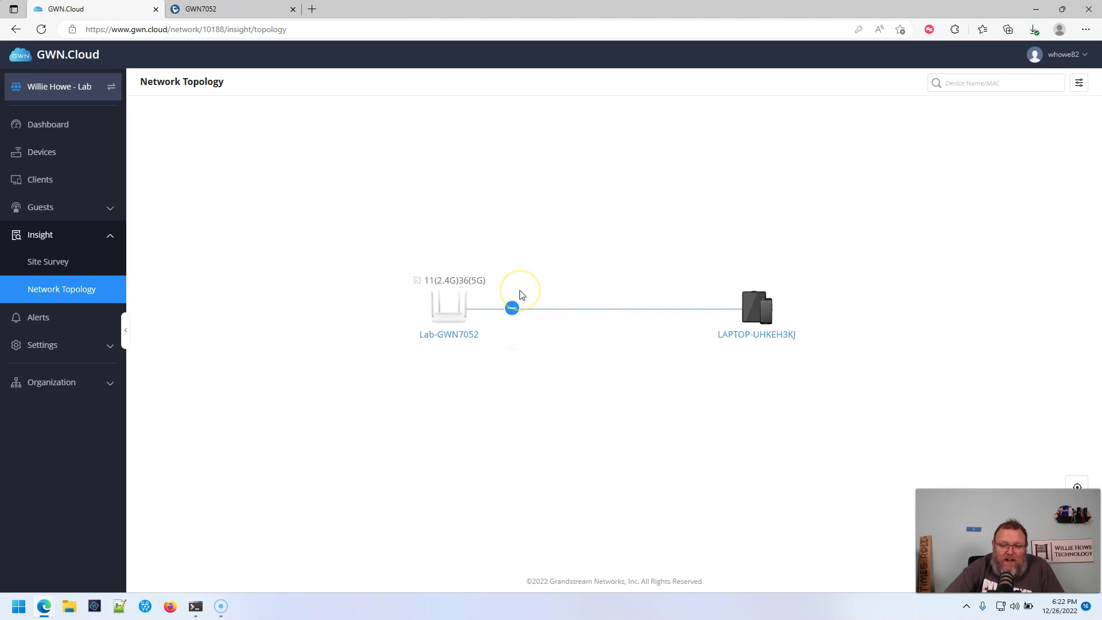
scroll(521, 295, up, 1)
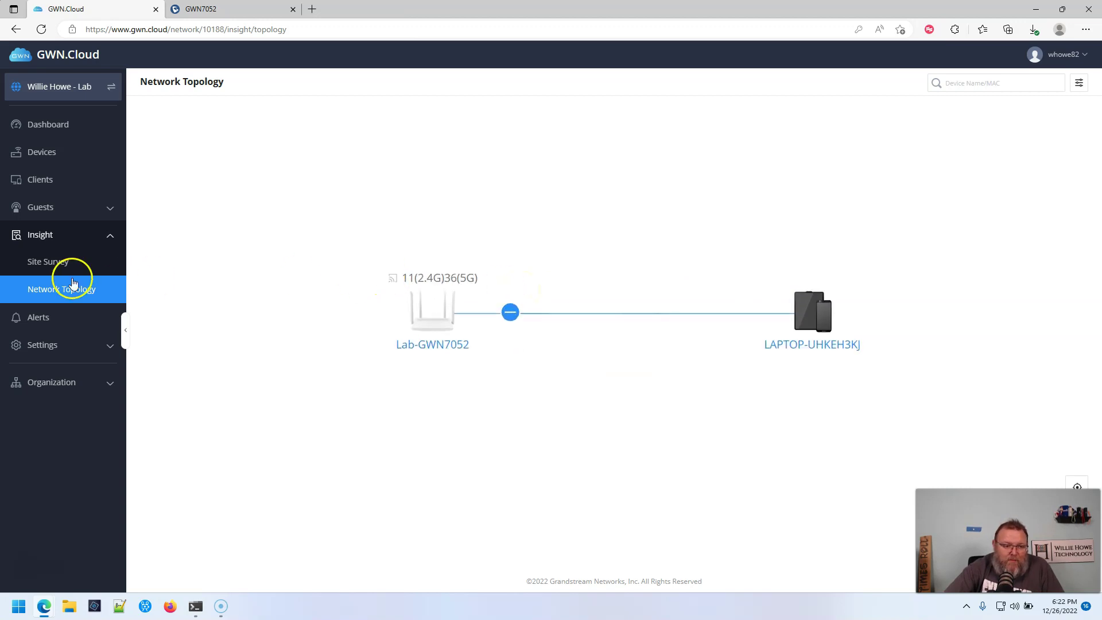
click(50, 315)
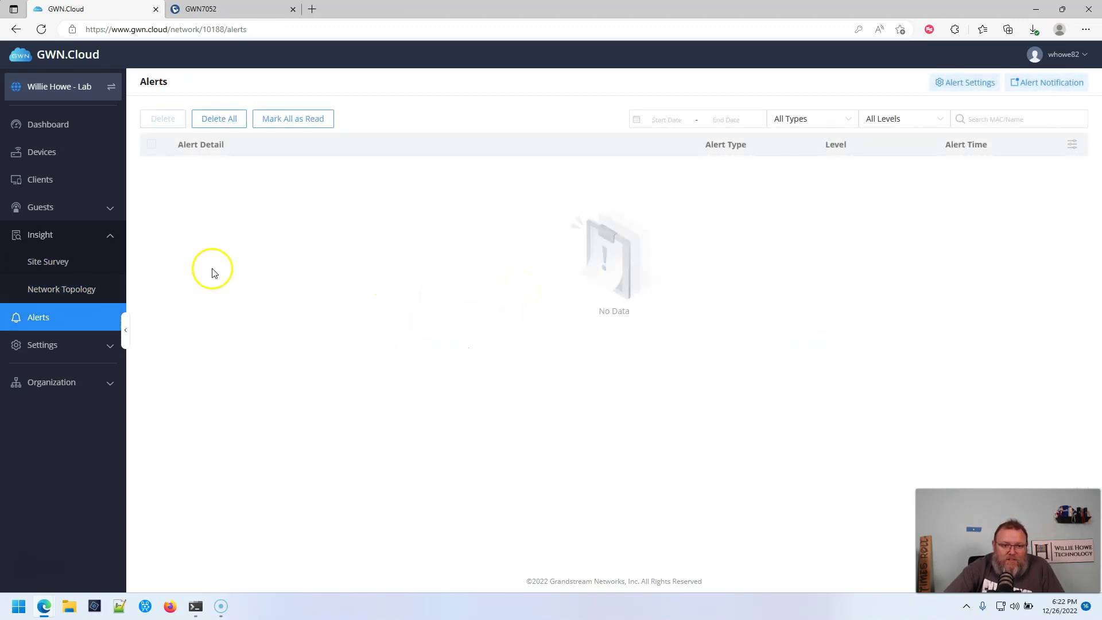
Open the Wi-Fi settings listing the enabled GWN-Cloud network.
click(50, 344)
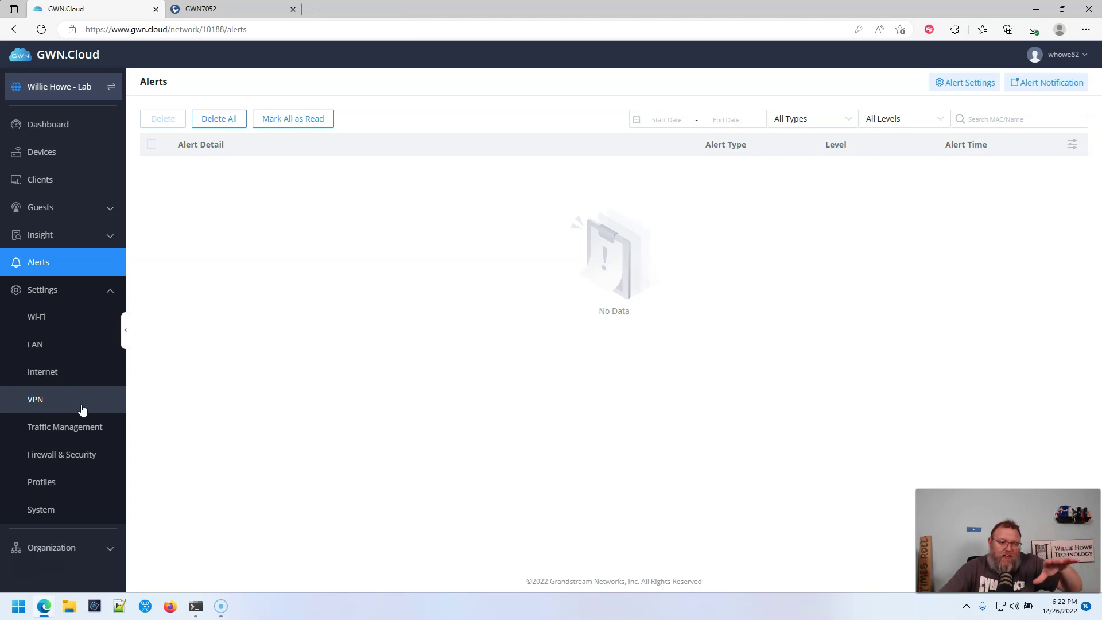
click(49, 320)
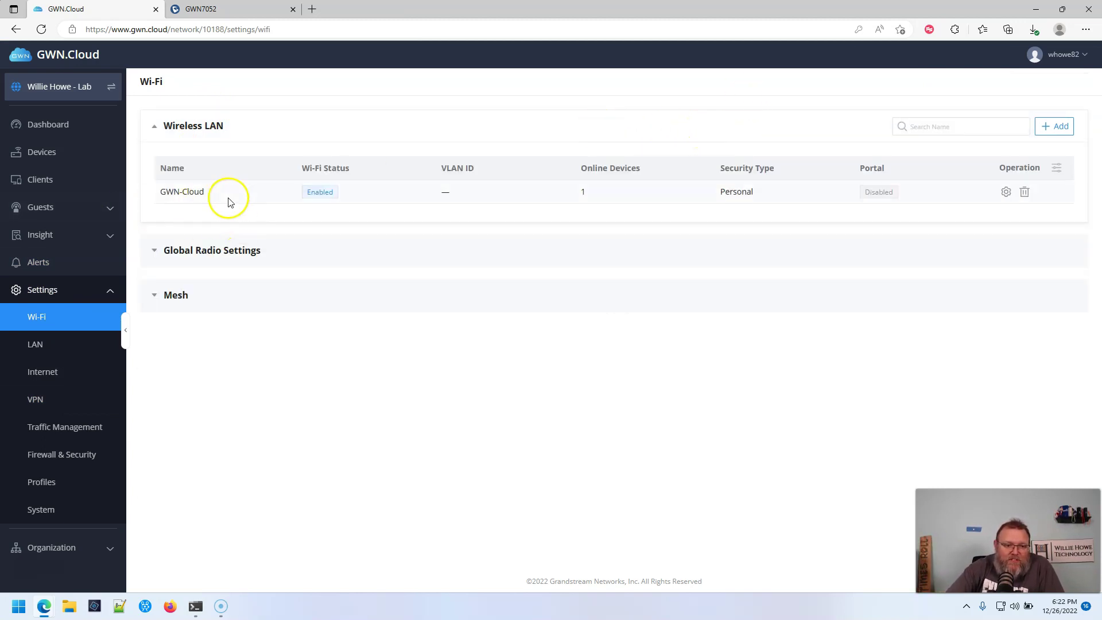
Review Global Radio Settings: beacon interval 100, 2.4G at 20MHz, 5G at 80MHz, auto channels.
click(213, 251)
scroll(492, 406, down, 1)
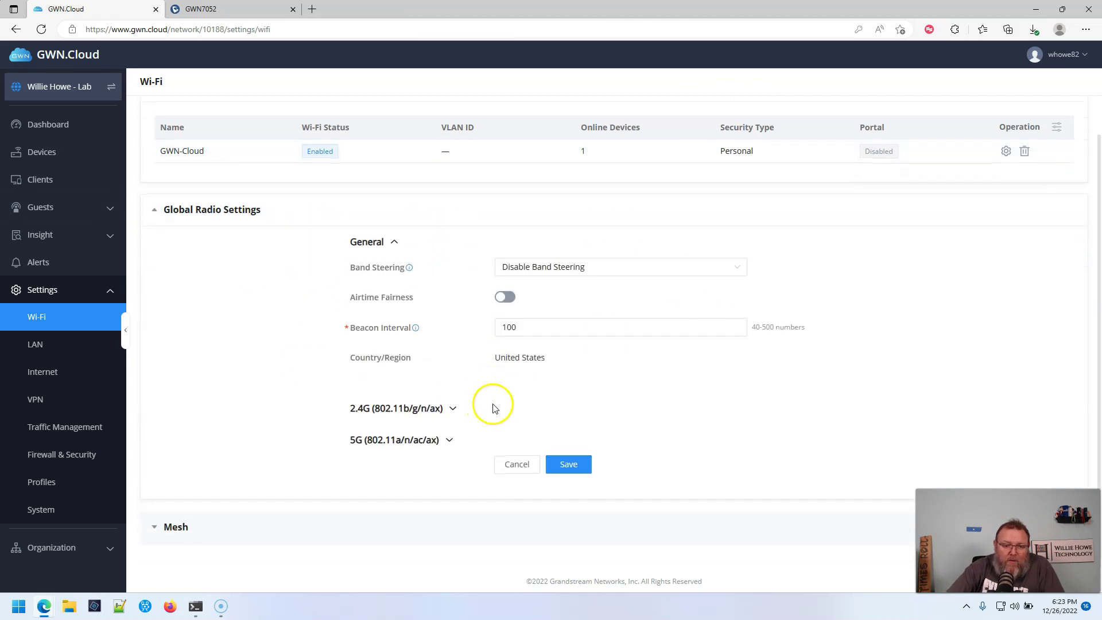
click(423, 408)
scroll(618, 409, down, 4)
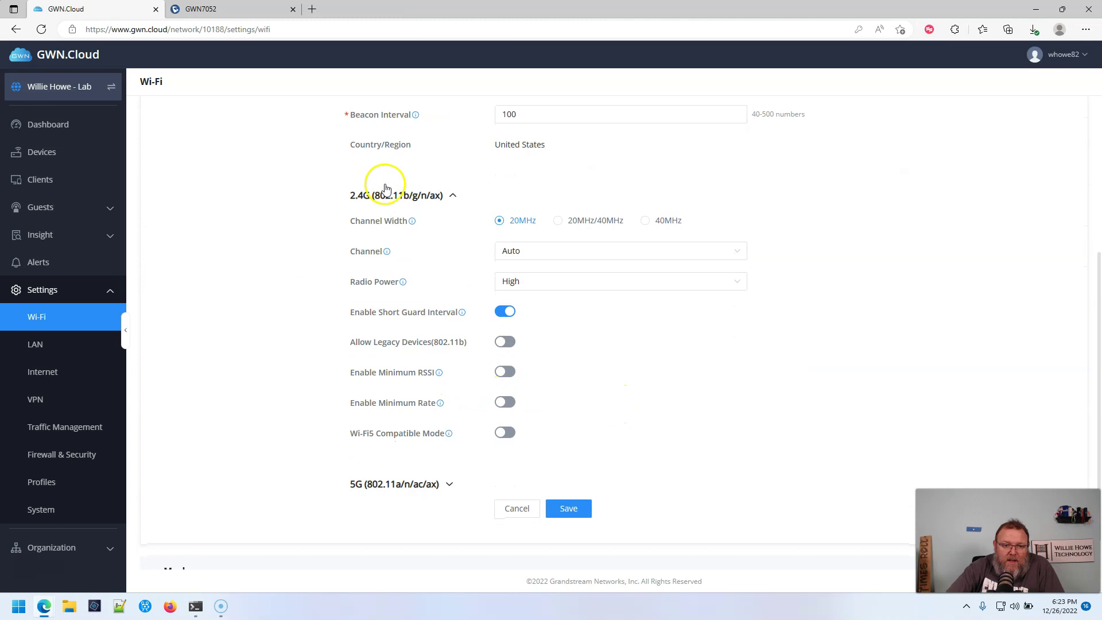
click(435, 483)
scroll(483, 423, down, 4)
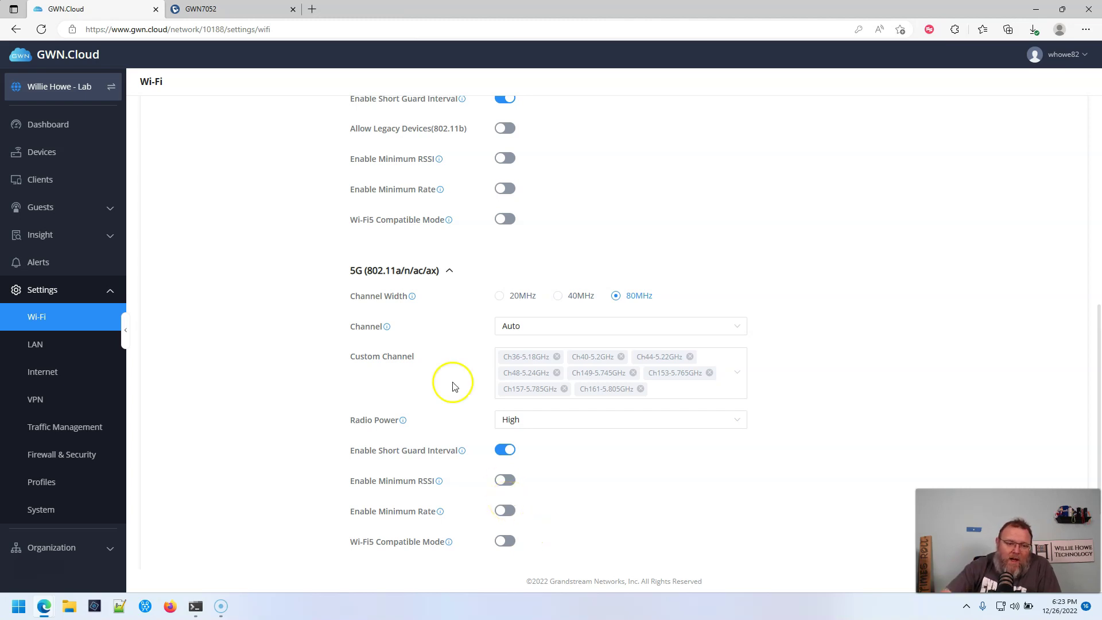
scroll(351, 280, up, 4)
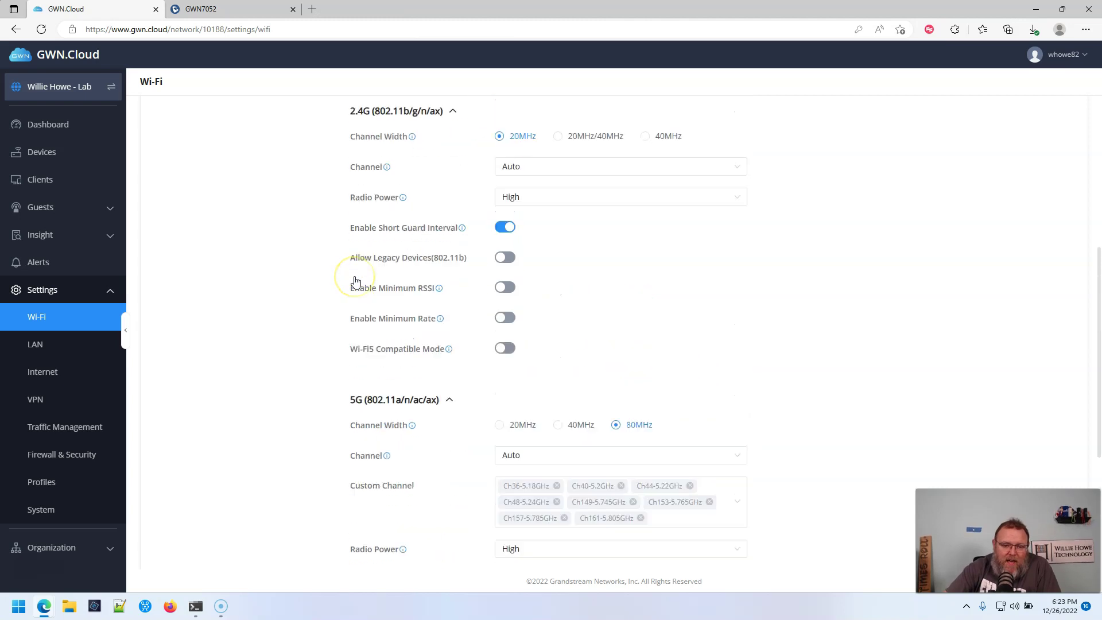
Review the Default LAN's settings form under LAN, then move on to the Internet settings page.
click(40, 345)
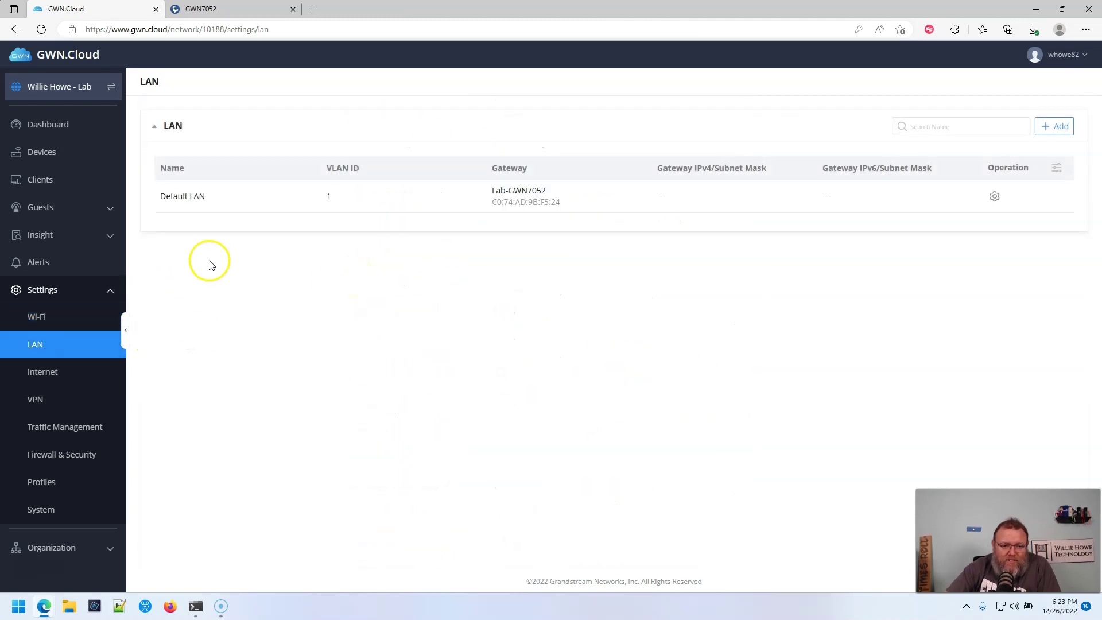
click(589, 191)
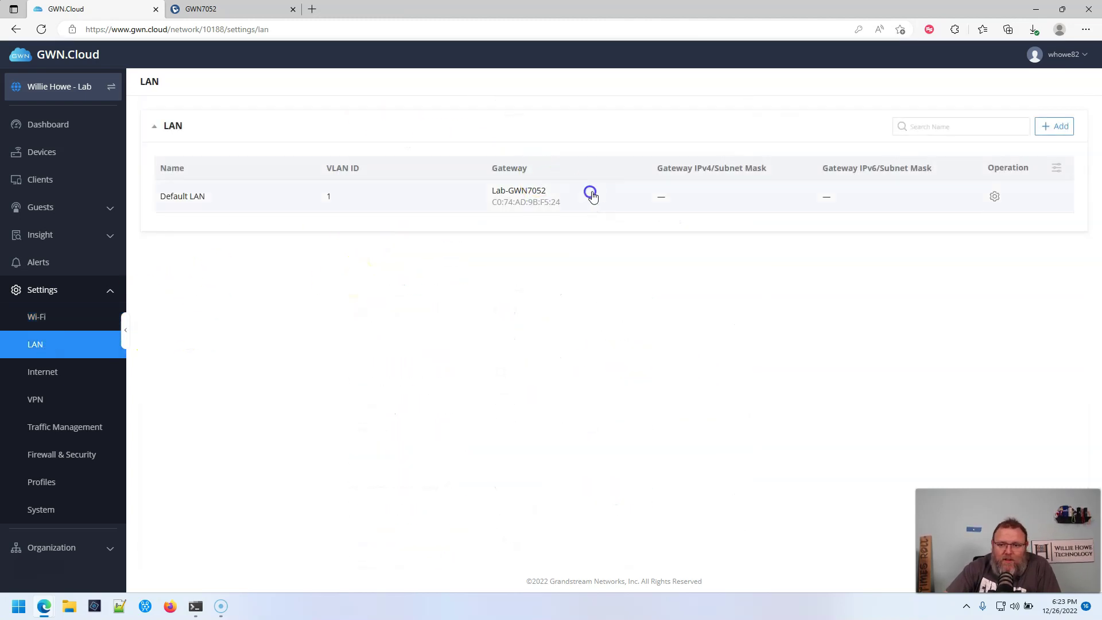
click(995, 196)
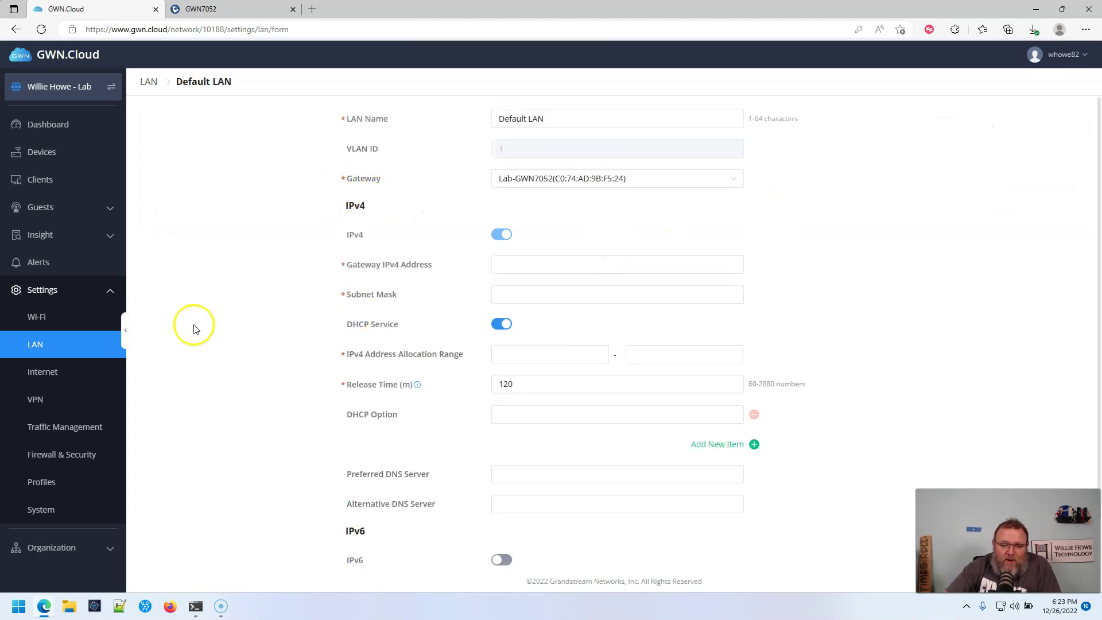
scroll(226, 327, down, 1)
scroll(228, 333, up, 1)
click(40, 377)
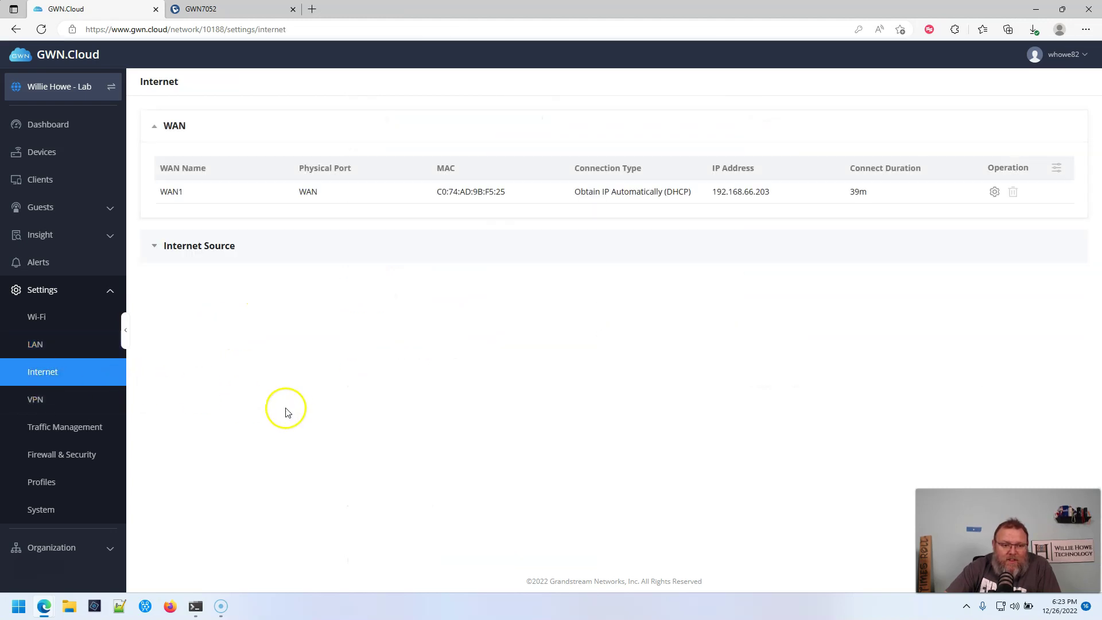
Expand Internet Source and inspect the WAN1 form: DHCP, MTU 1500, tracking IP 8.8.8.8.
click(198, 256)
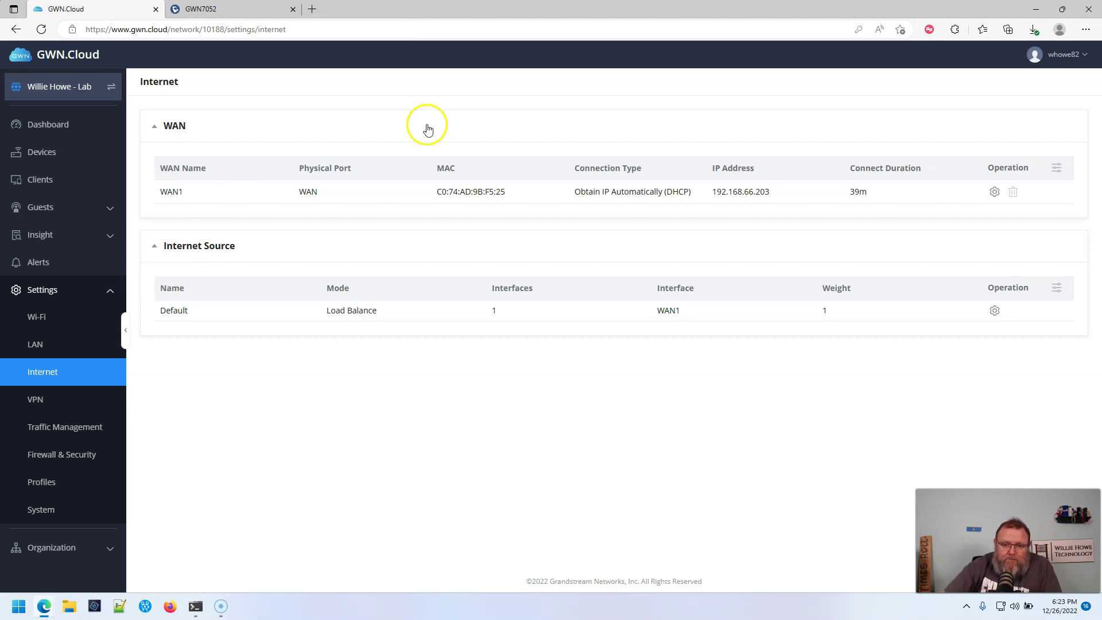
click(995, 192)
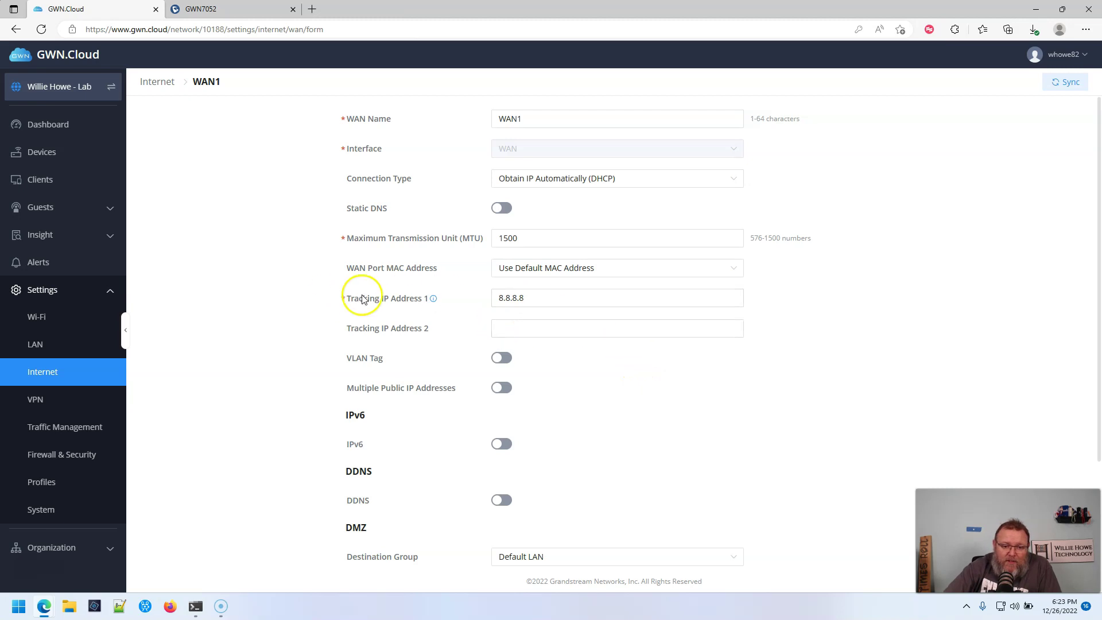
scroll(279, 390, down, 3)
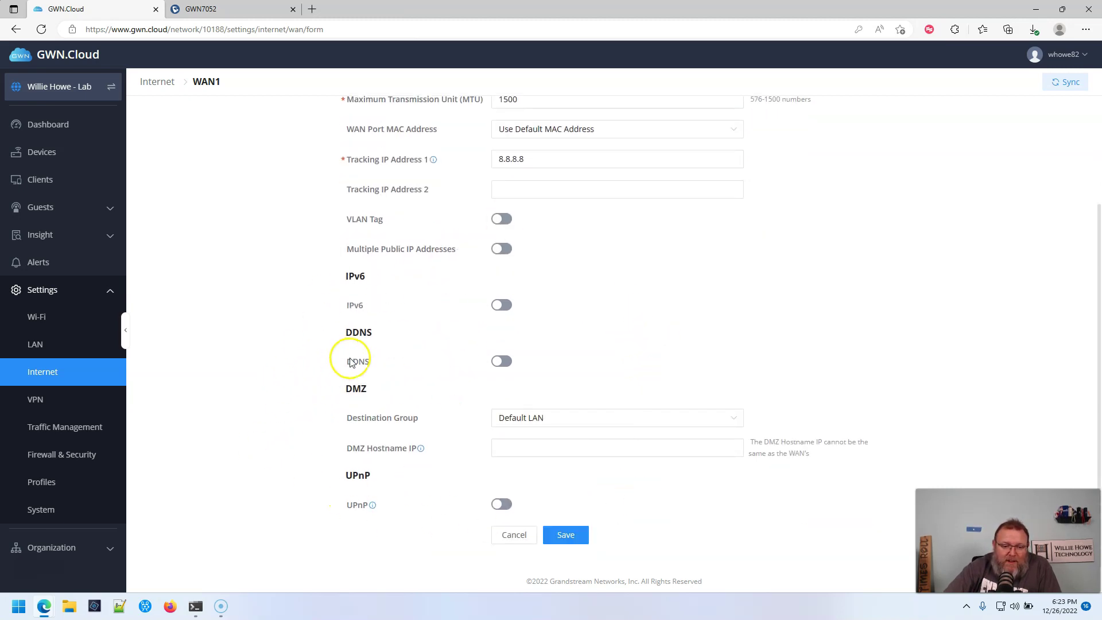
scroll(351, 361, up, 2)
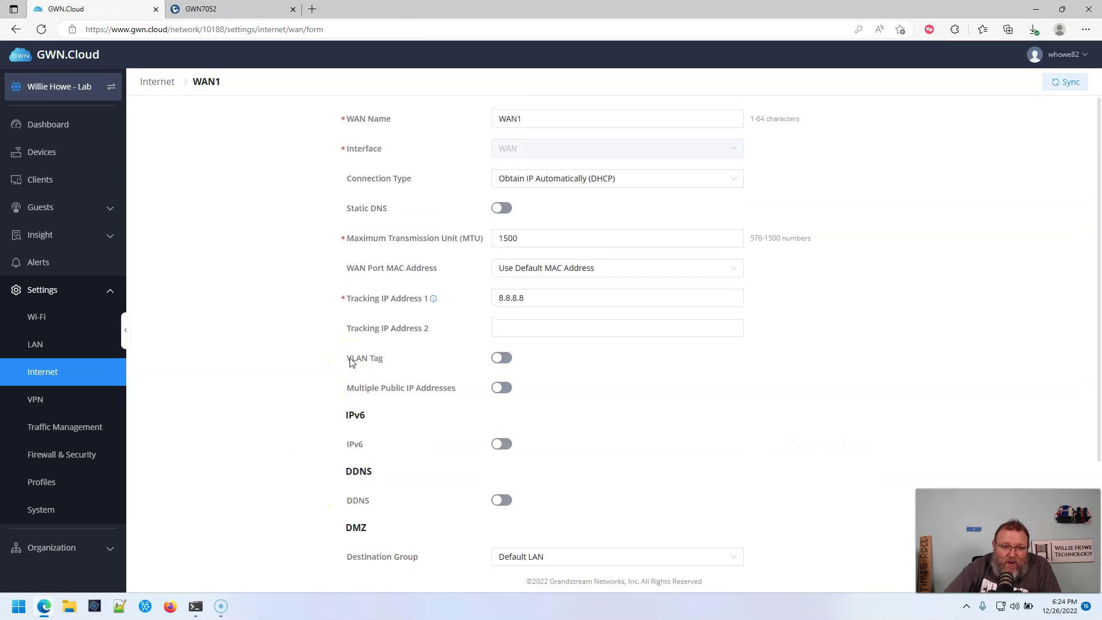
Open the GWN7052 router's web UI through VPN remote access and view its VPN Server settings.
click(37, 400)
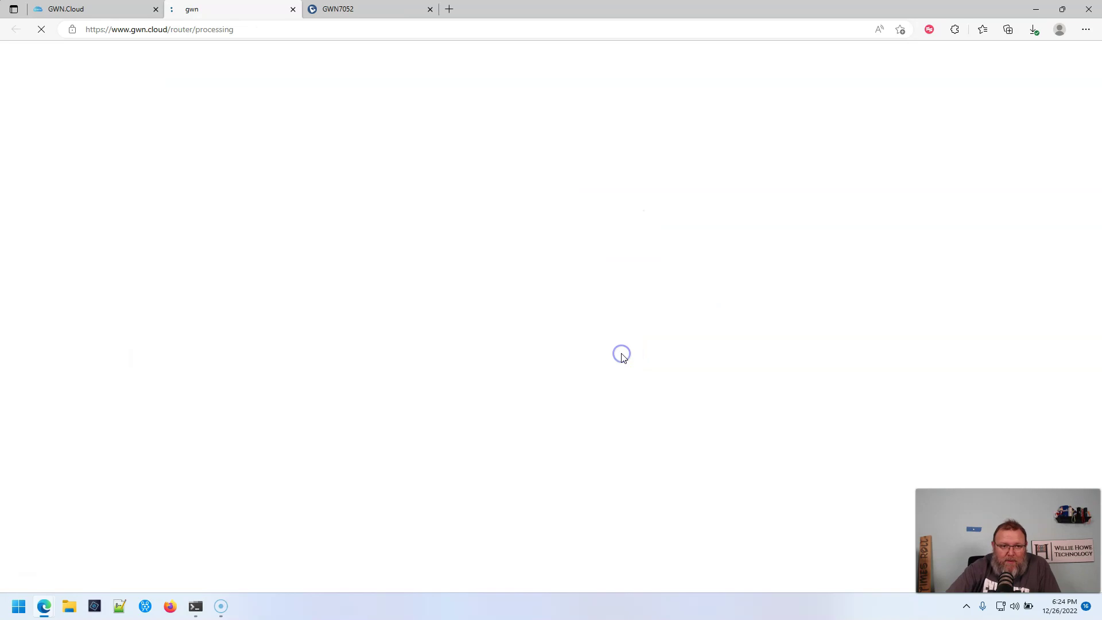
click(293, 10)
click(266, 9)
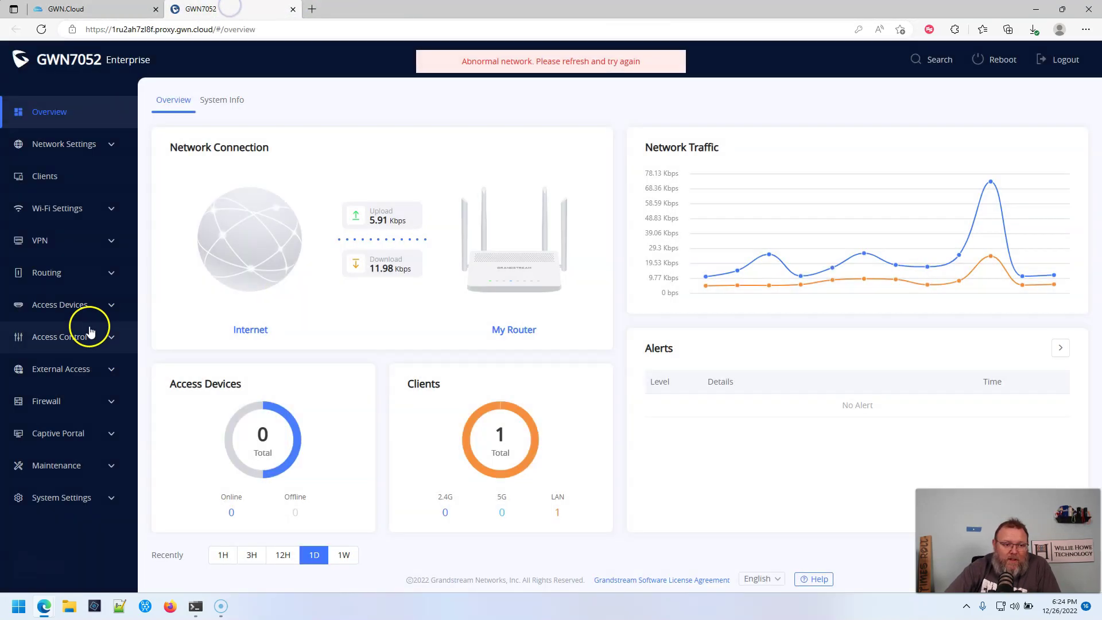
click(55, 245)
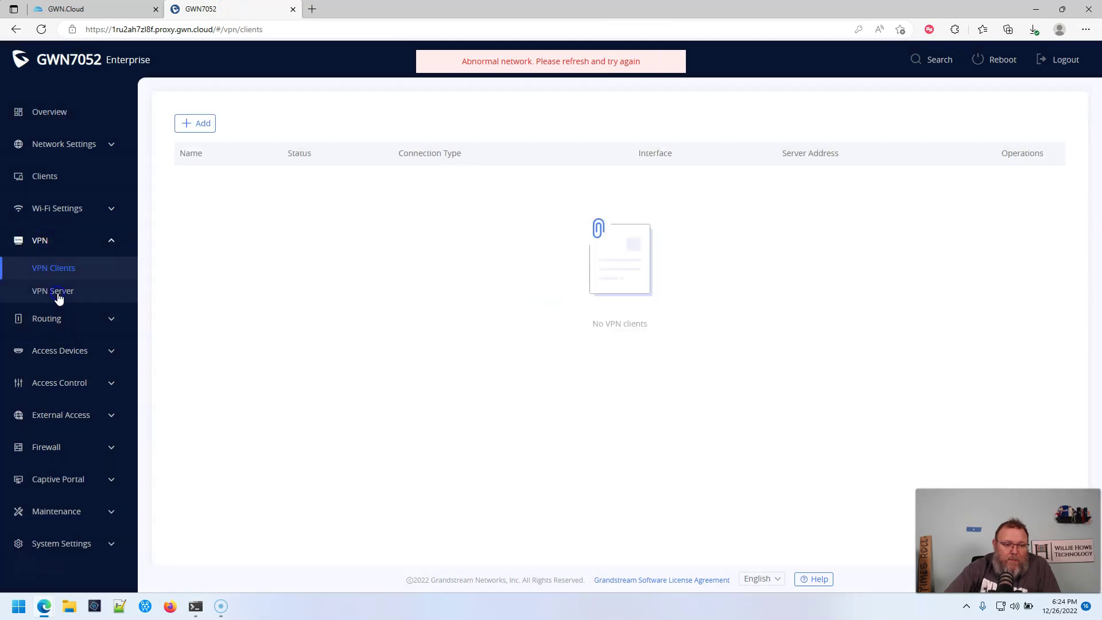
click(38, 296)
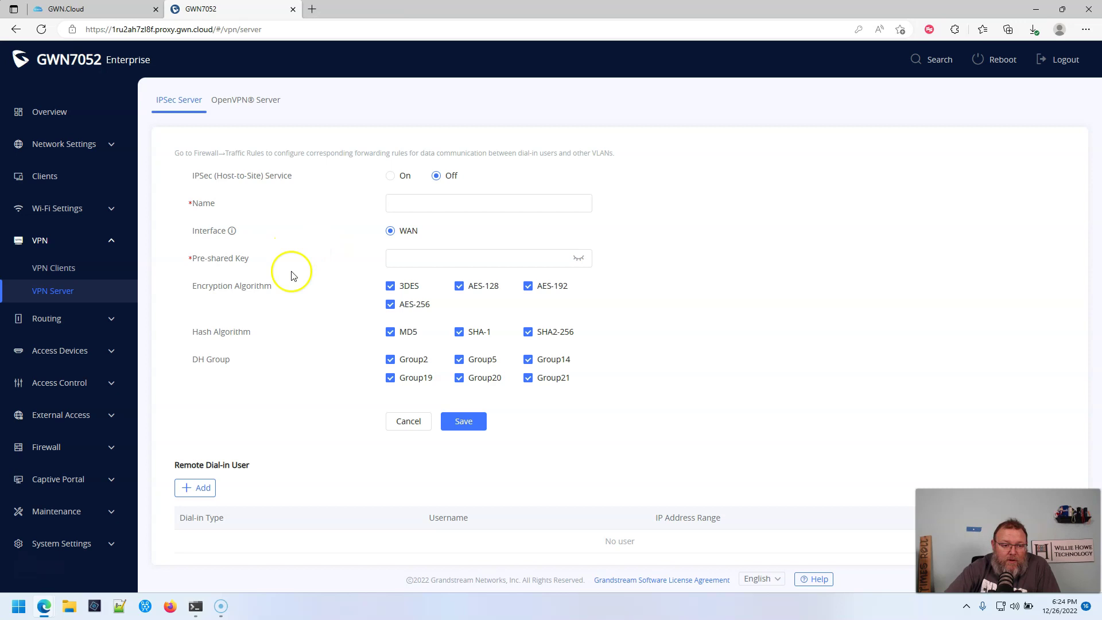
Back in GWN.Cloud, show the empty Traffic Management static routes and close the router tab.
click(81, 8)
click(75, 427)
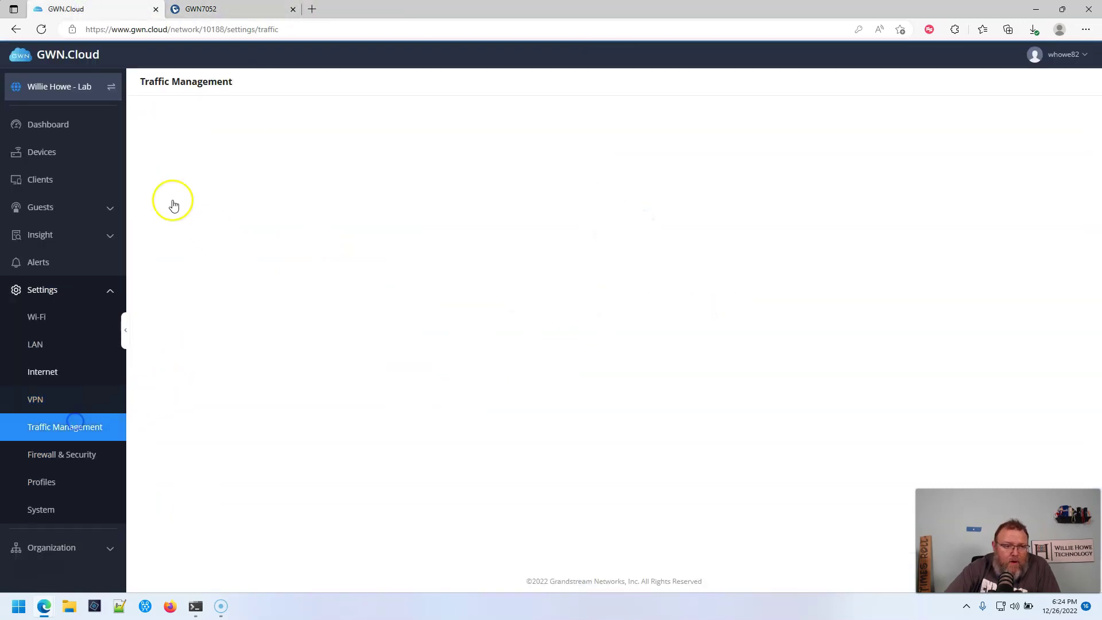
click(293, 9)
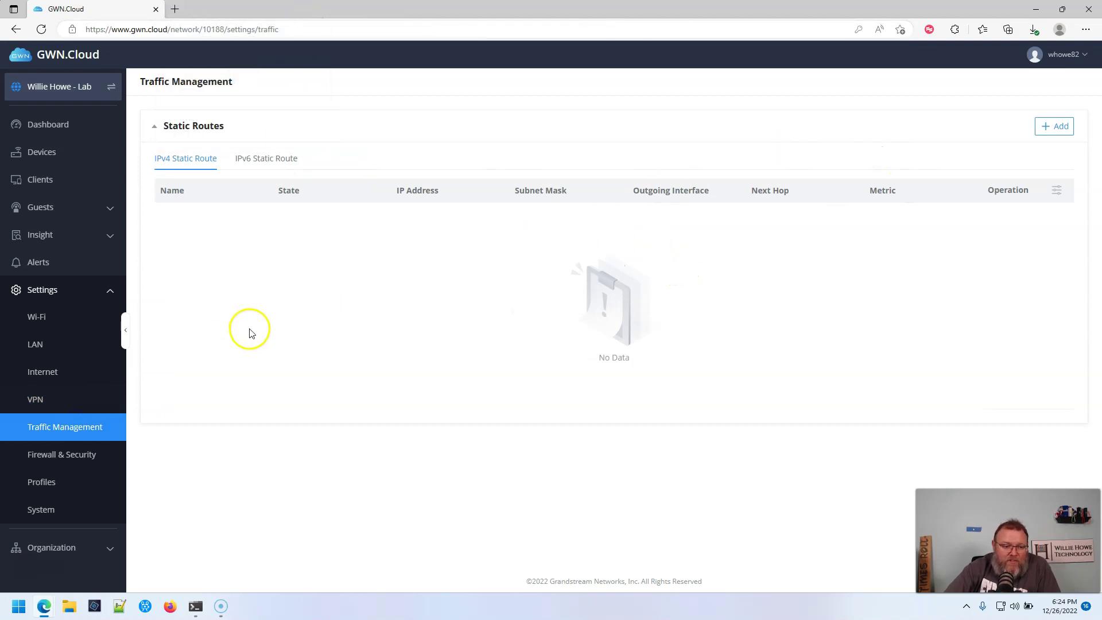
On Firewall & Security, inspect Port Forwarding and the wired inbound and forwarding firewall rules.
click(56, 456)
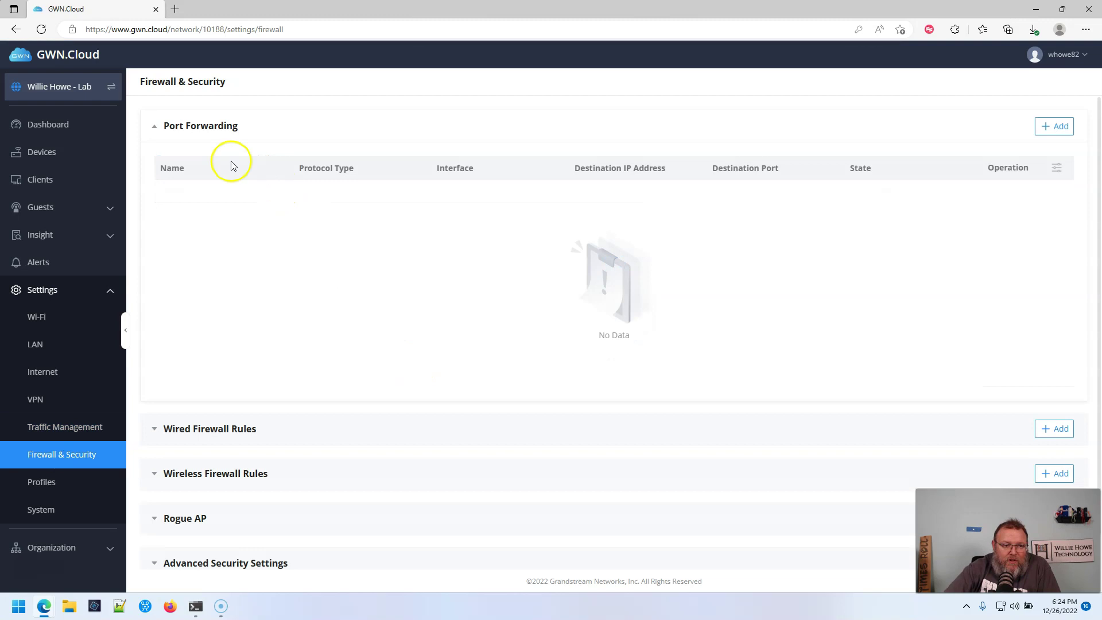
click(154, 125)
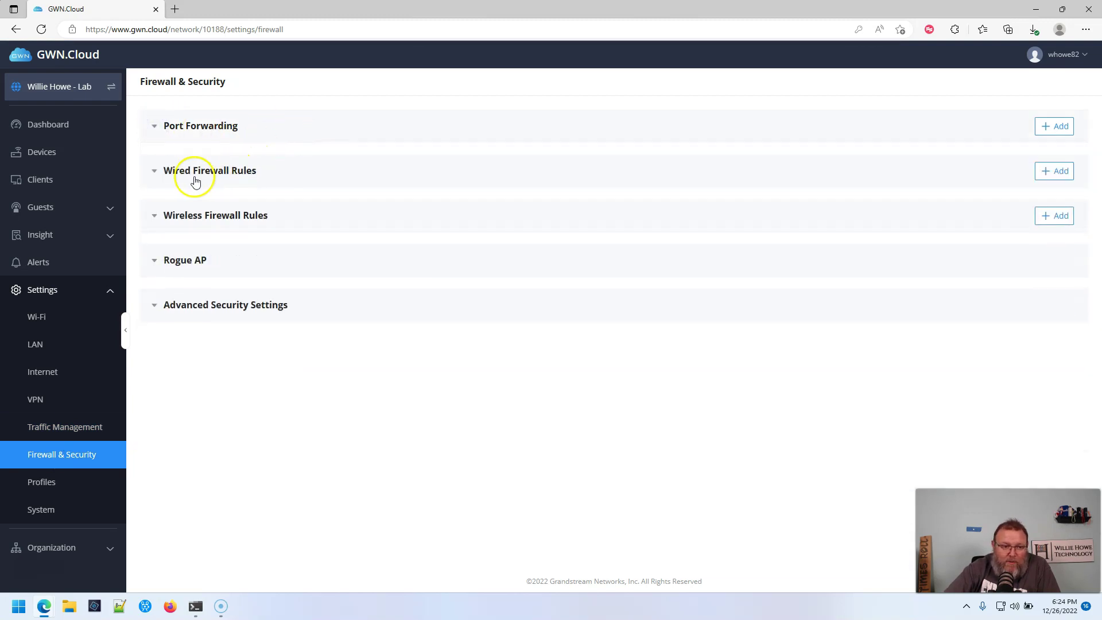
click(194, 177)
click(212, 176)
click(218, 174)
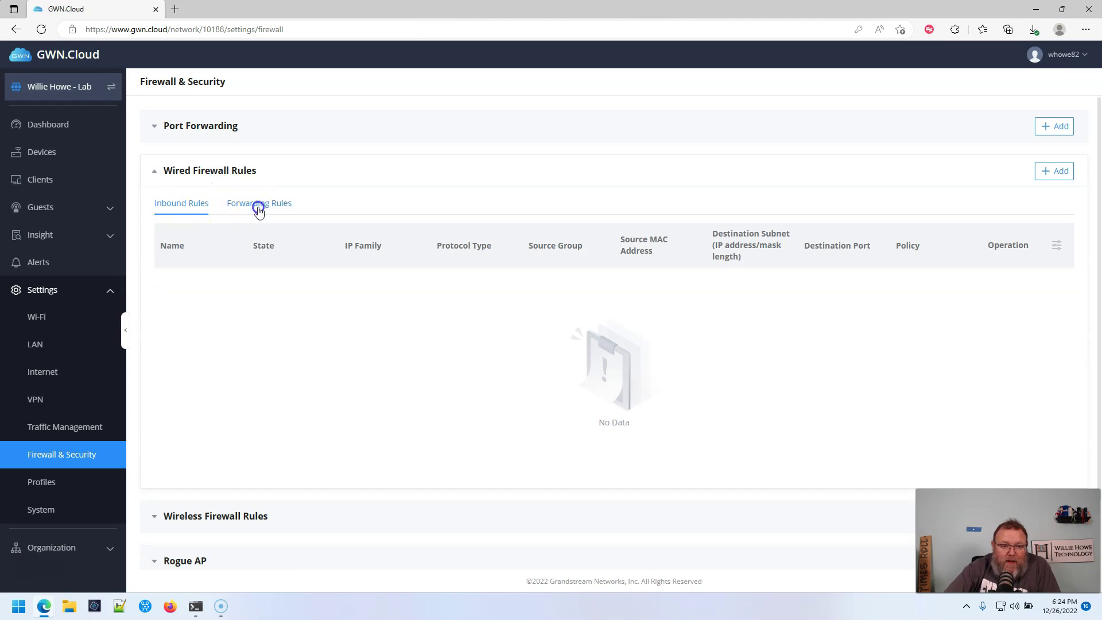
click(257, 205)
click(180, 207)
click(193, 175)
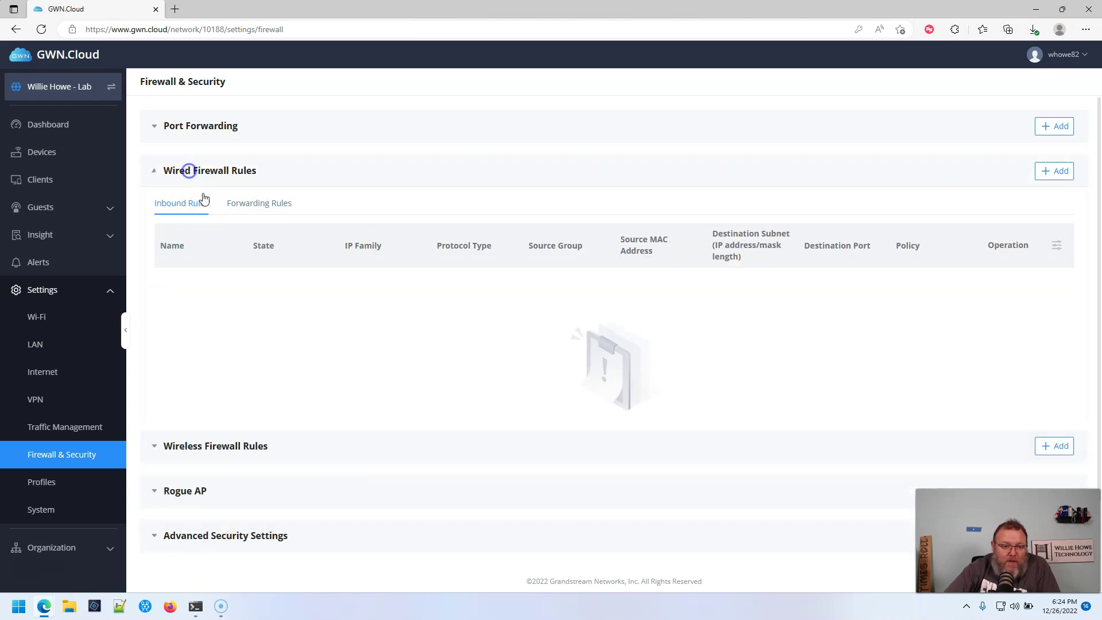
Check Wireless Firewall Rules, Rogue AP, and Advanced Security Settings with SIP and PTSP ALG off, discarding changes.
click(218, 217)
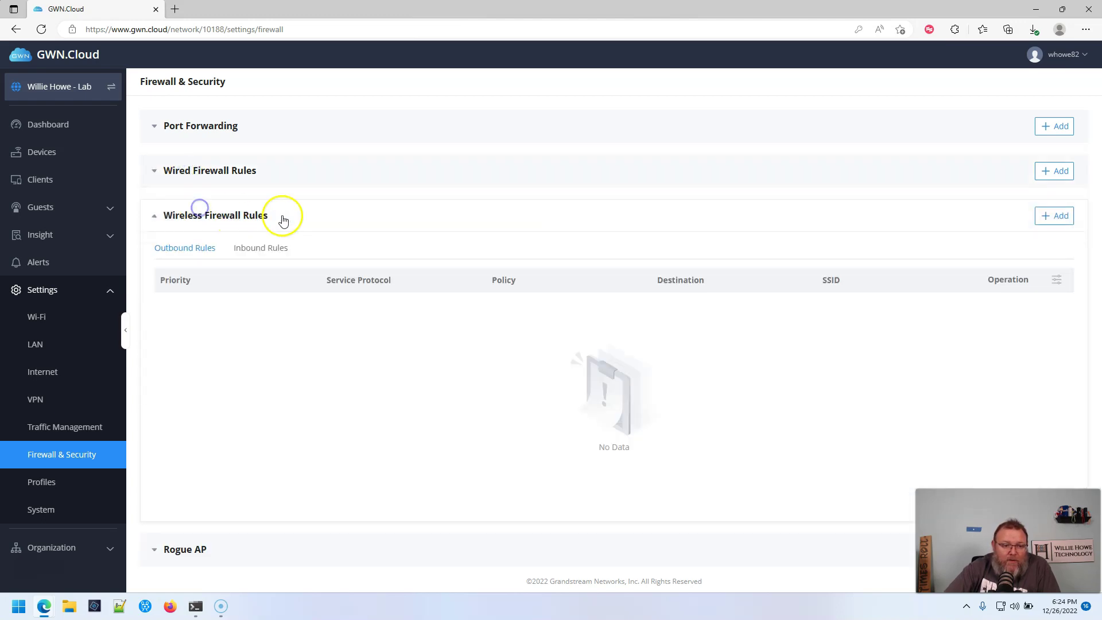
click(224, 221)
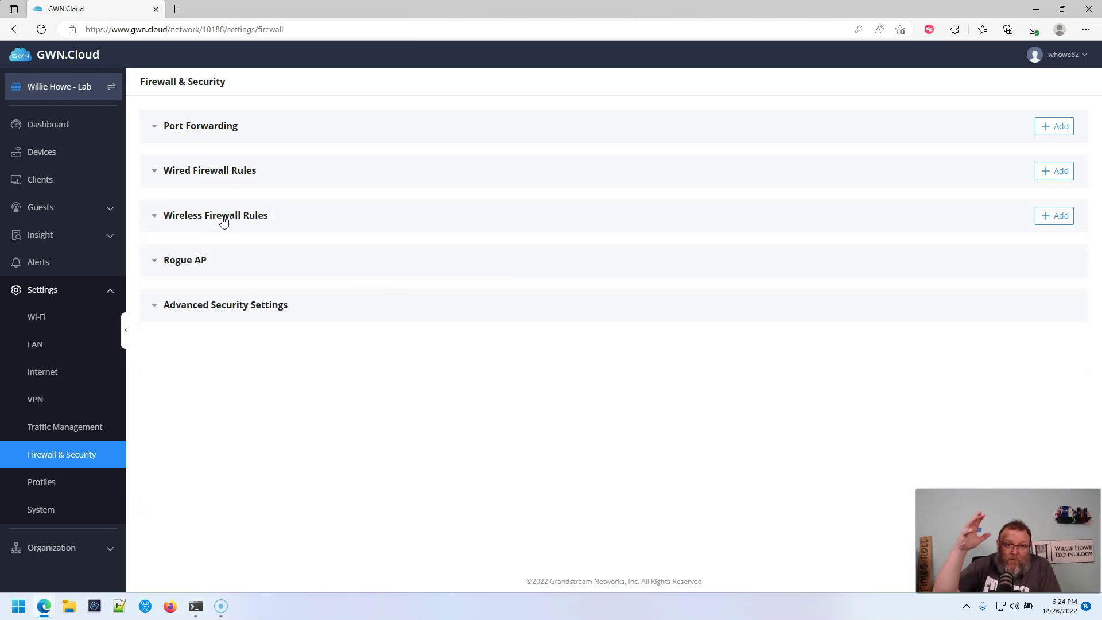
click(202, 262)
scroll(411, 282, down, 1)
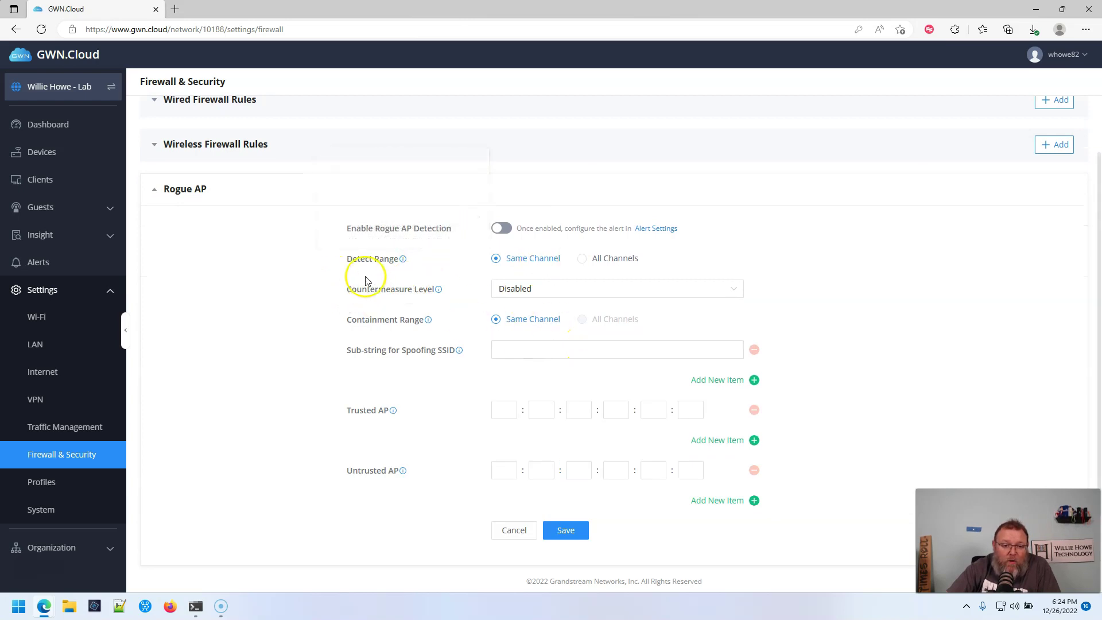
click(173, 189)
click(234, 305)
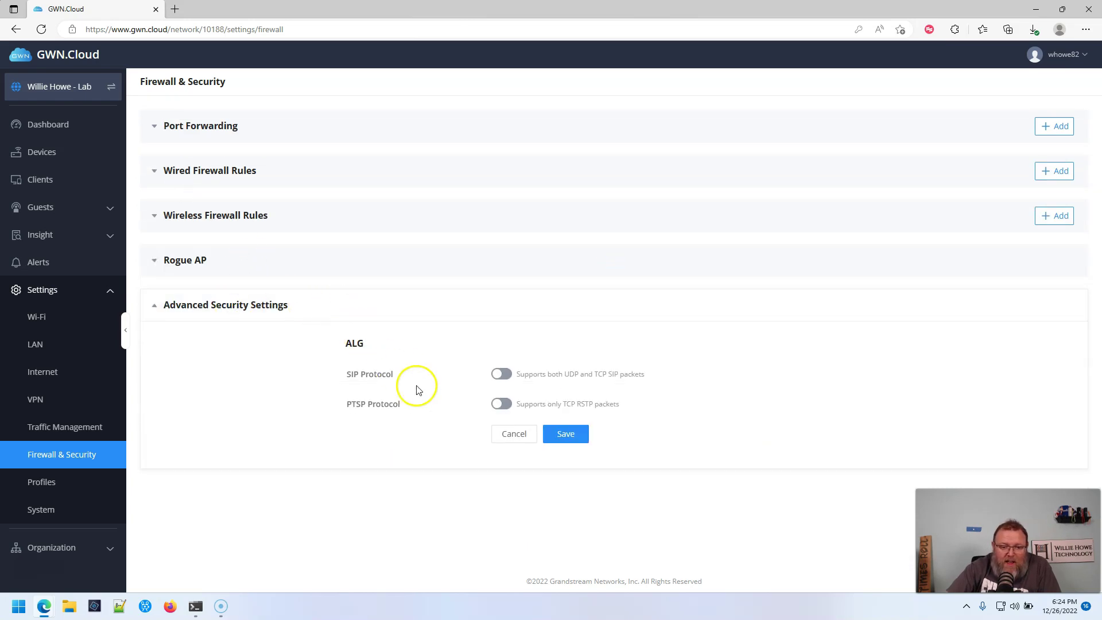
click(527, 441)
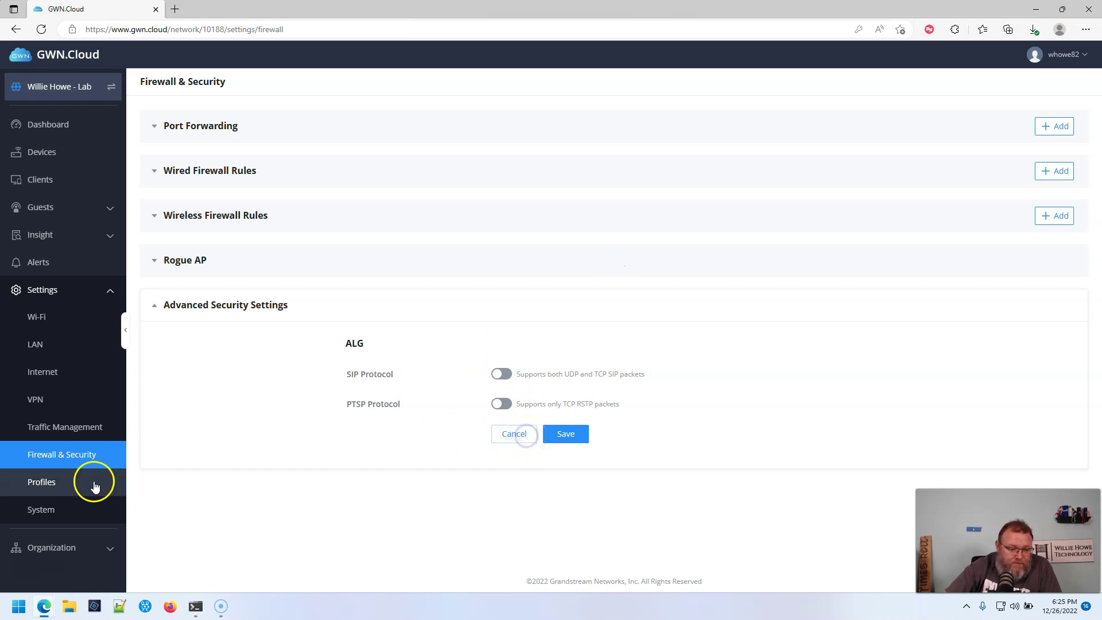
Review the Portal Policy, Splash Page, Port Profile, Mac Groups and Bandwidth Rules profiles.
click(49, 482)
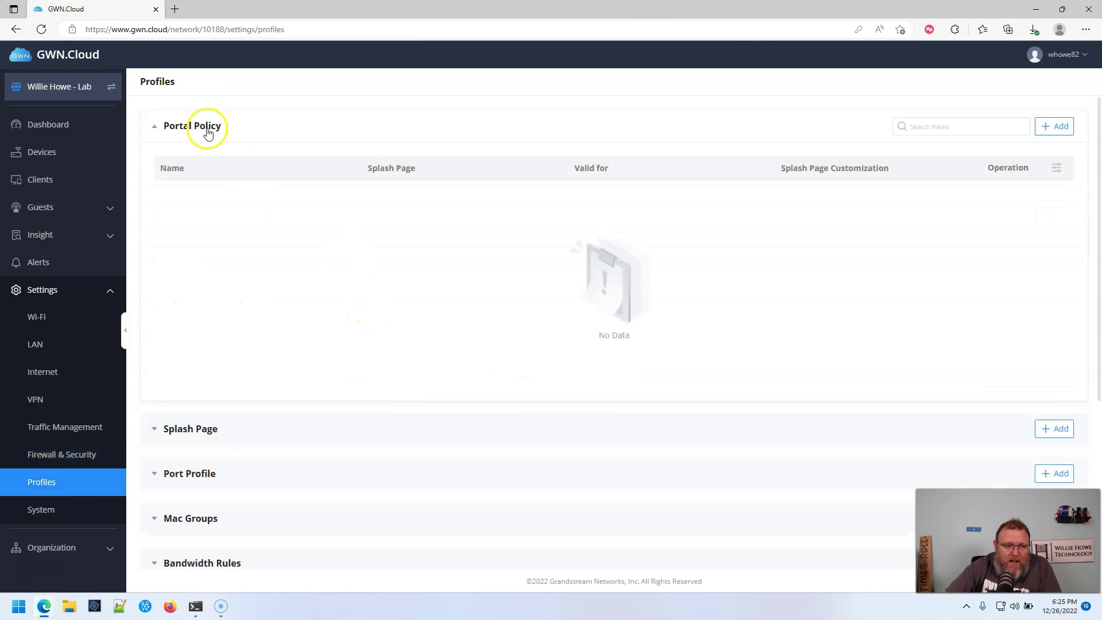
click(195, 125)
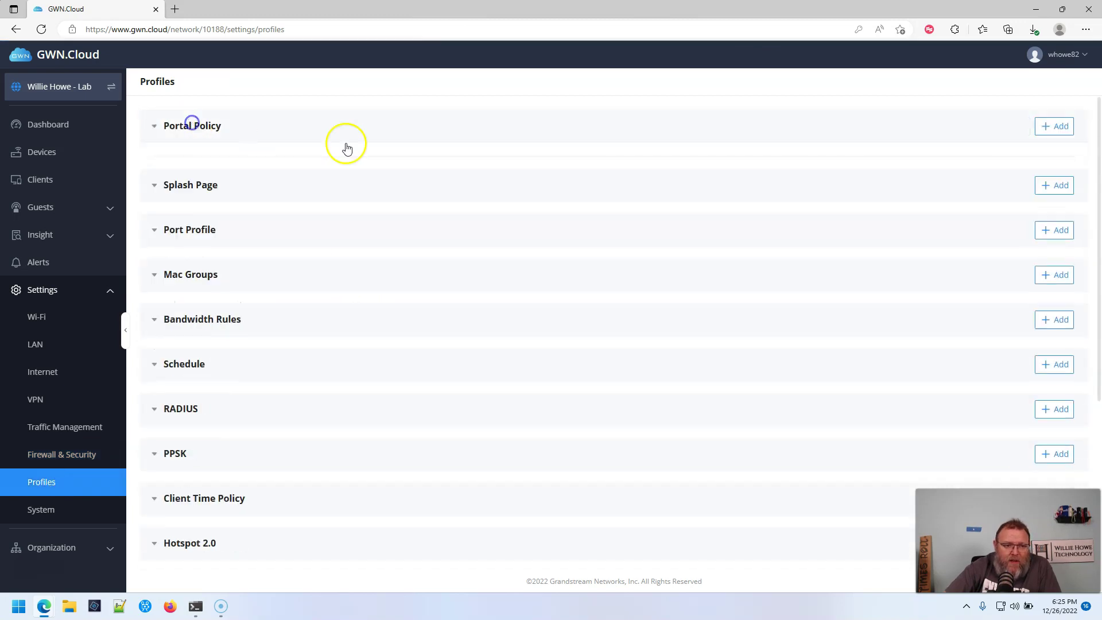
click(211, 183)
click(209, 178)
click(211, 223)
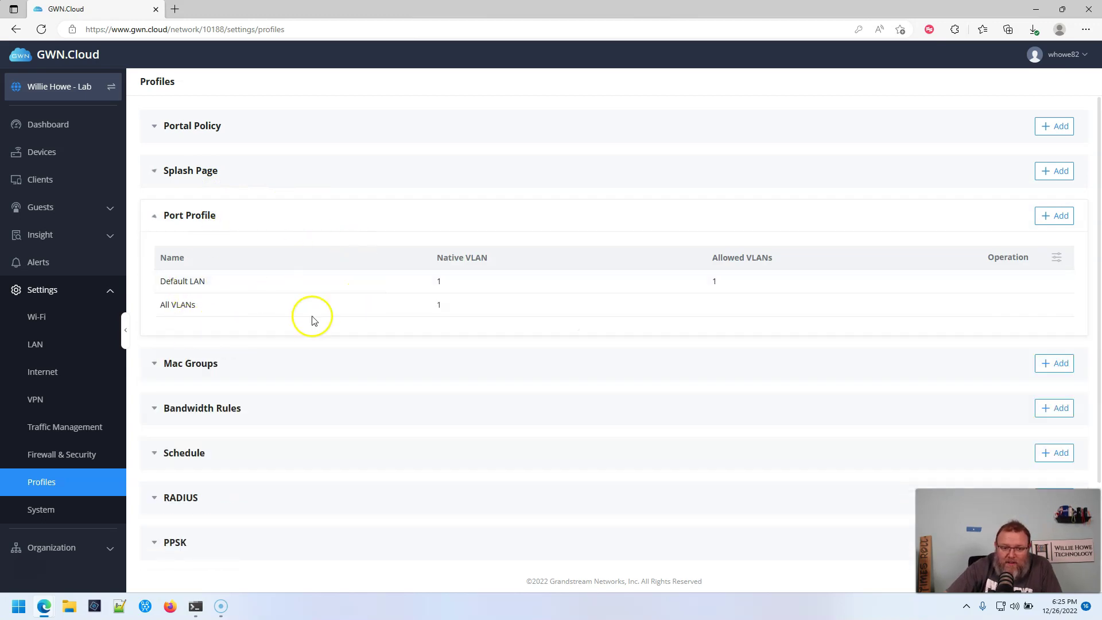
click(202, 218)
click(205, 261)
click(205, 262)
click(220, 305)
click(289, 311)
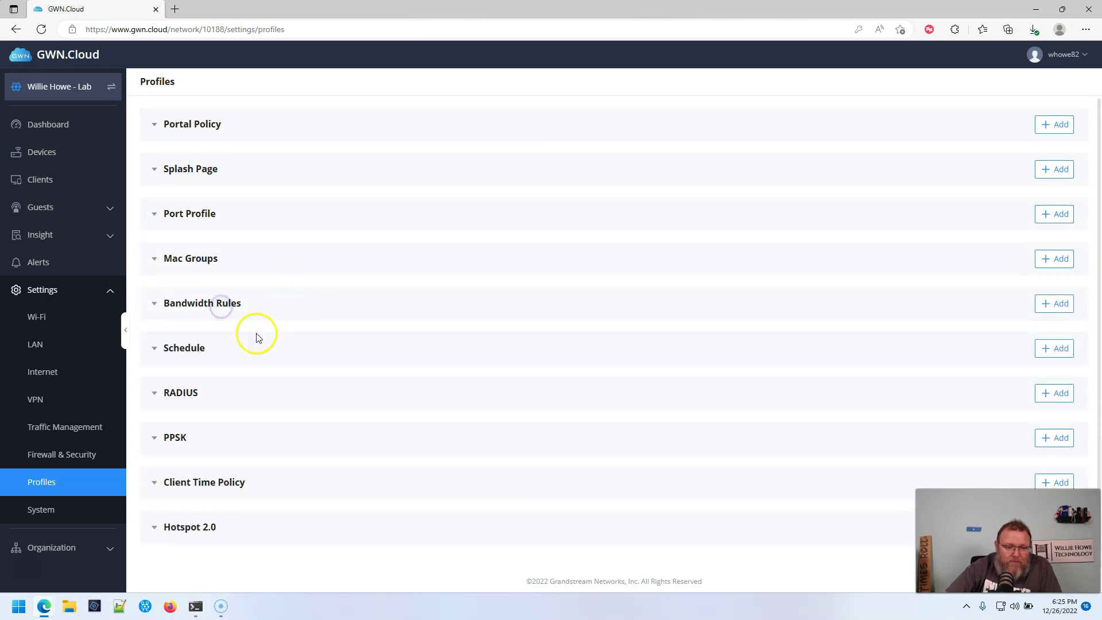
Review the Schedule, RADIUS, PPSK and Client Time Policy profiles, then go to System settings.
click(243, 347)
scroll(225, 256, down, 2)
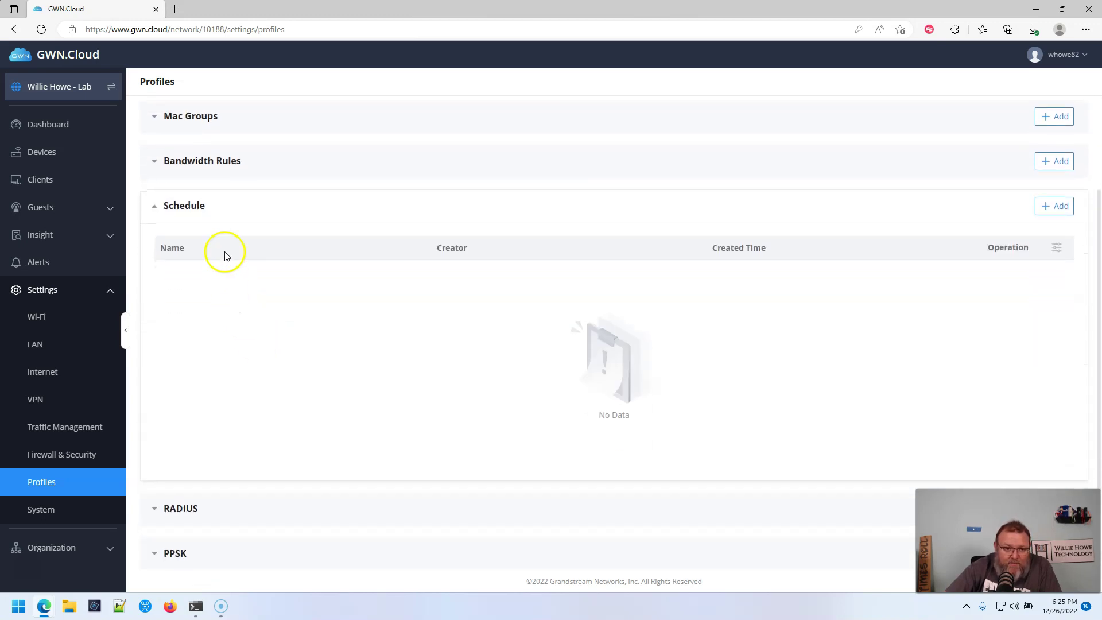
click(203, 207)
click(199, 394)
click(200, 394)
click(211, 445)
scroll(857, 414, down, 1)
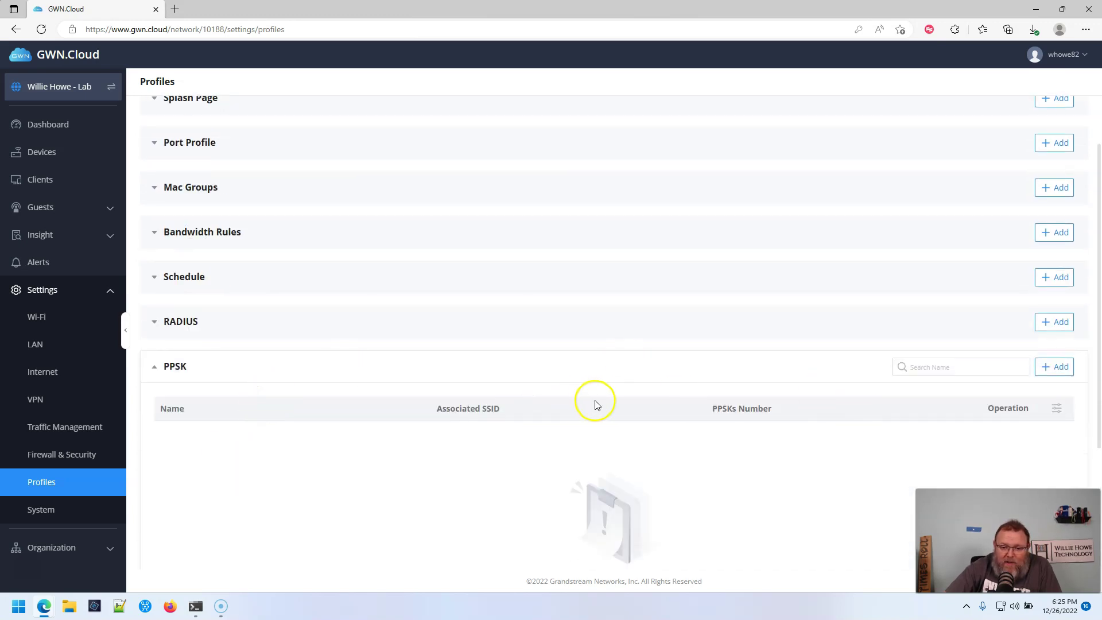
click(196, 366)
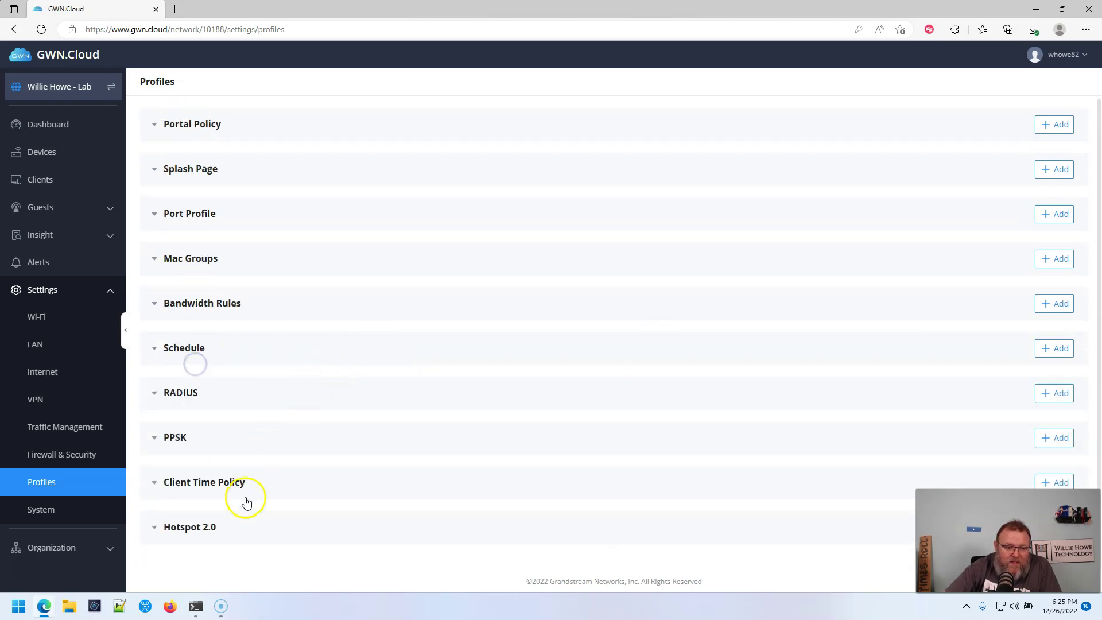
click(233, 482)
click(216, 487)
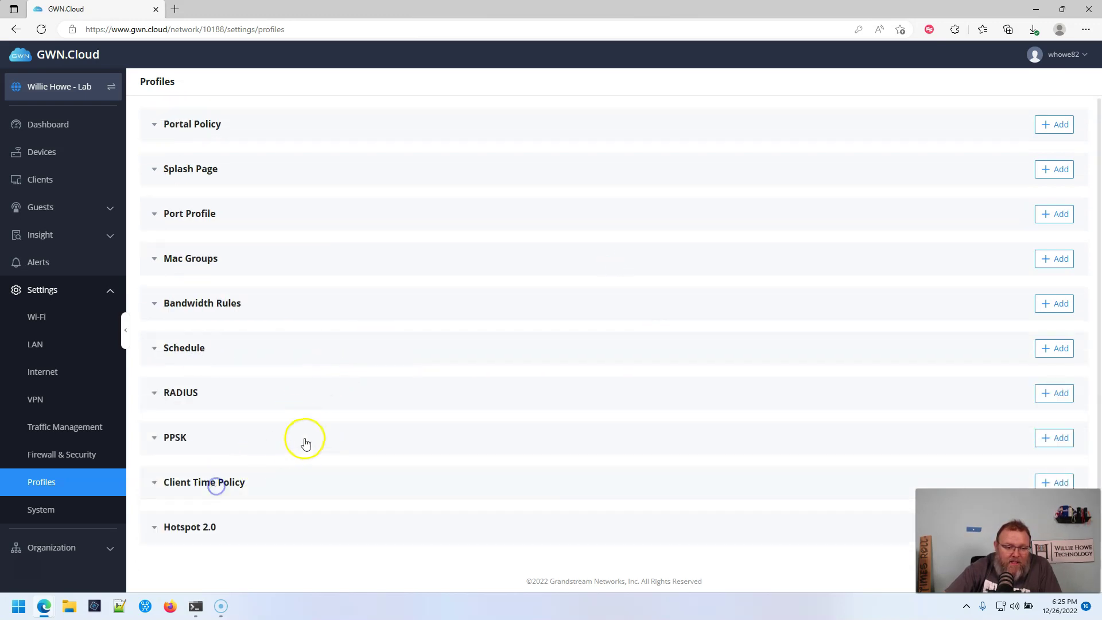
click(37, 510)
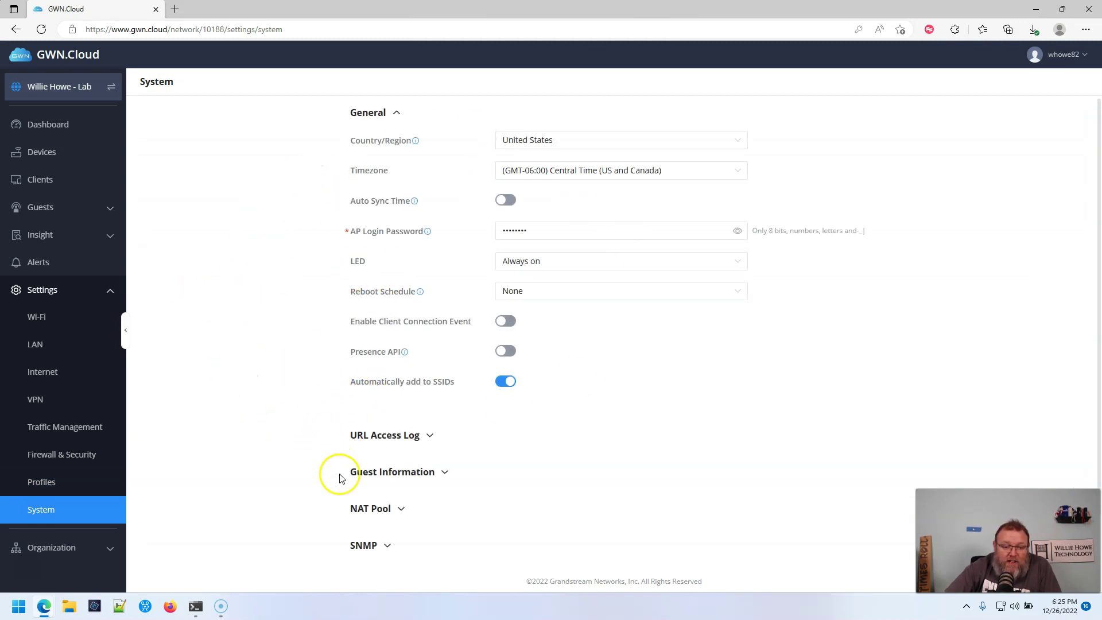
Inspect and collapse the SNMP and Syslog settings, then swap the sidebar from Settings to Organization.
scroll(328, 459, down, 1)
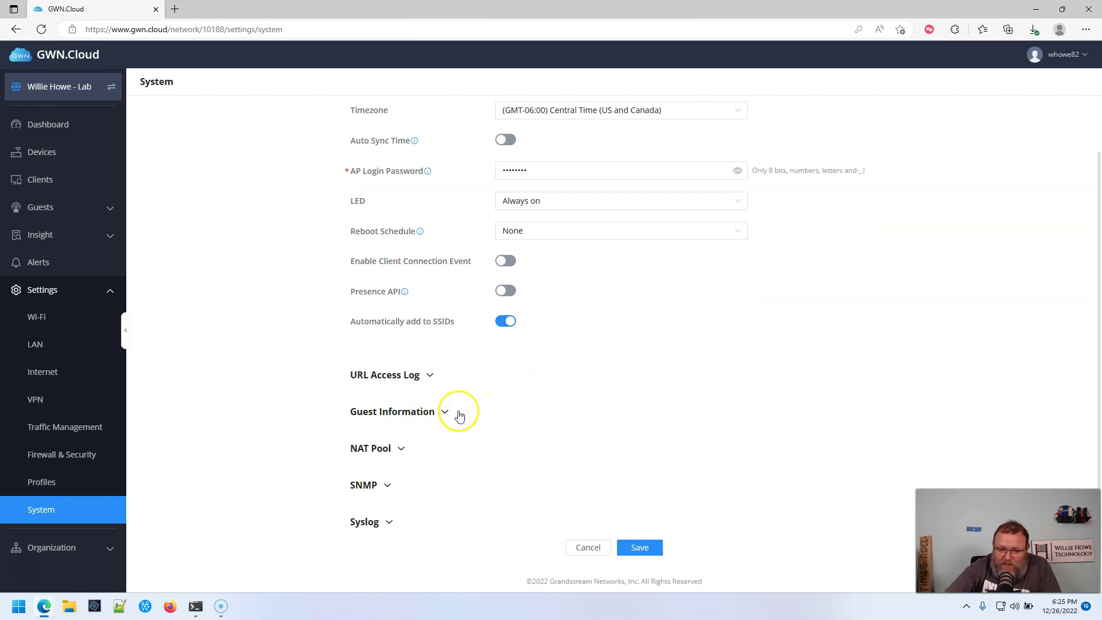
click(384, 487)
scroll(442, 455, down, 2)
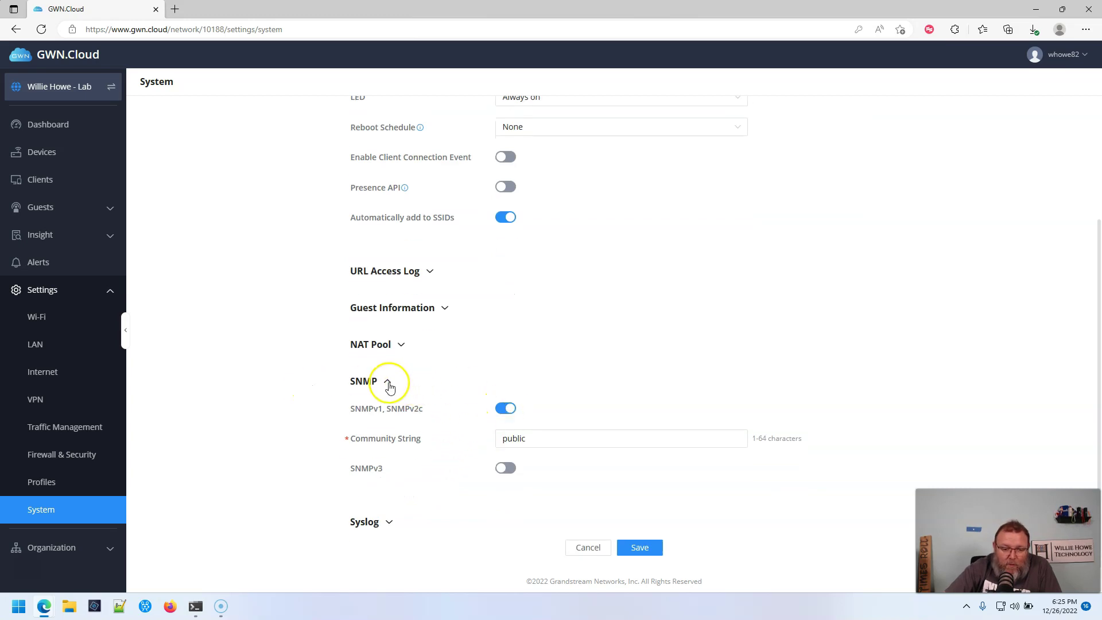
click(384, 383)
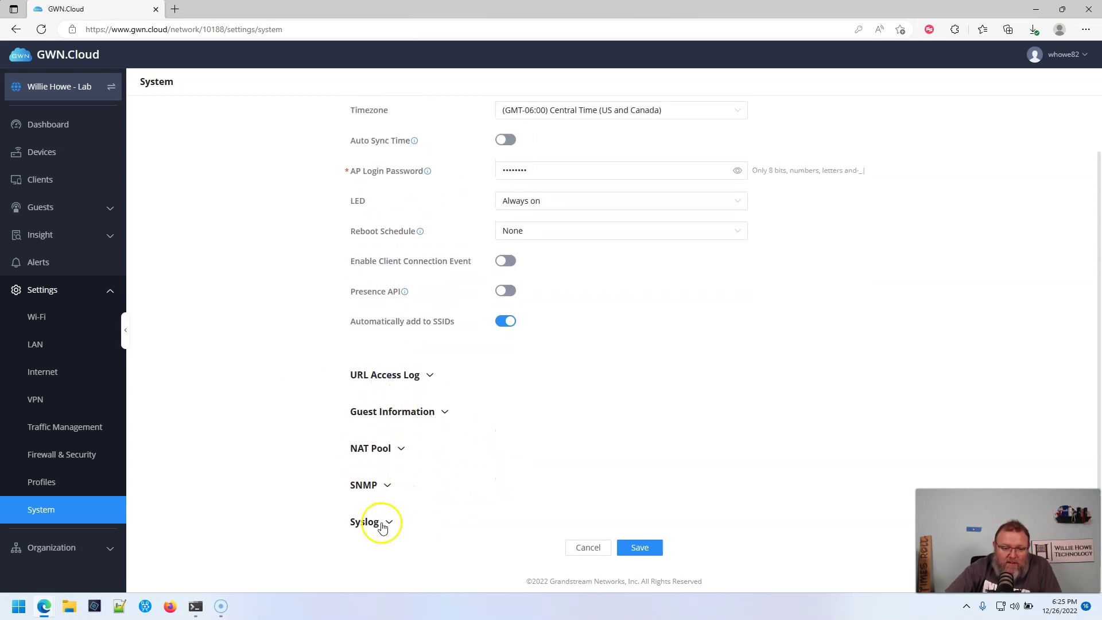
click(383, 523)
scroll(451, 468, down, 5)
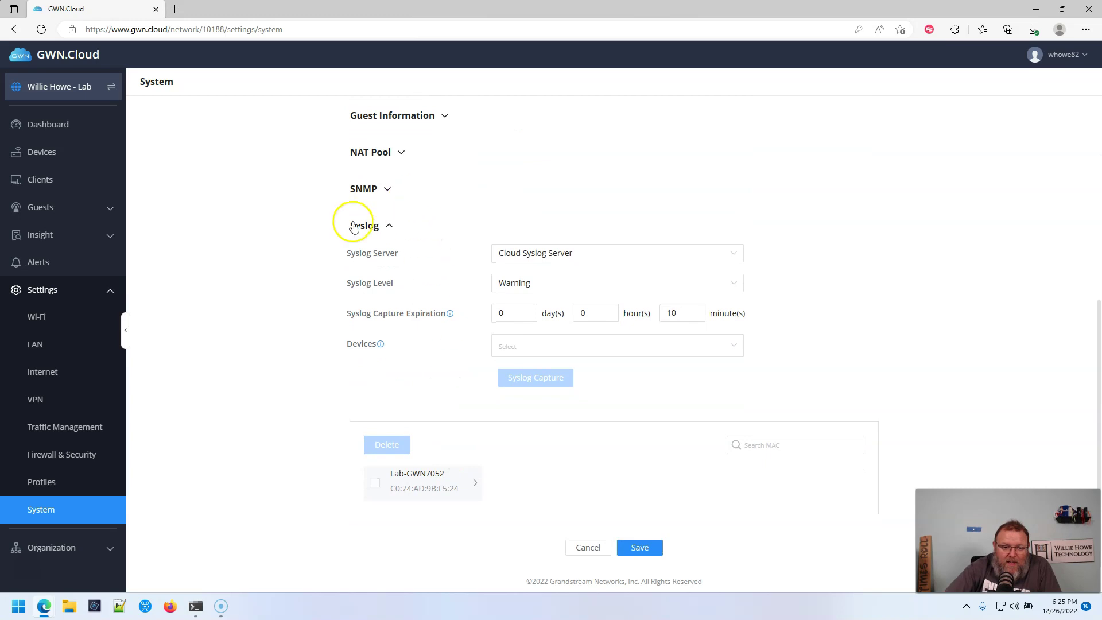
click(382, 226)
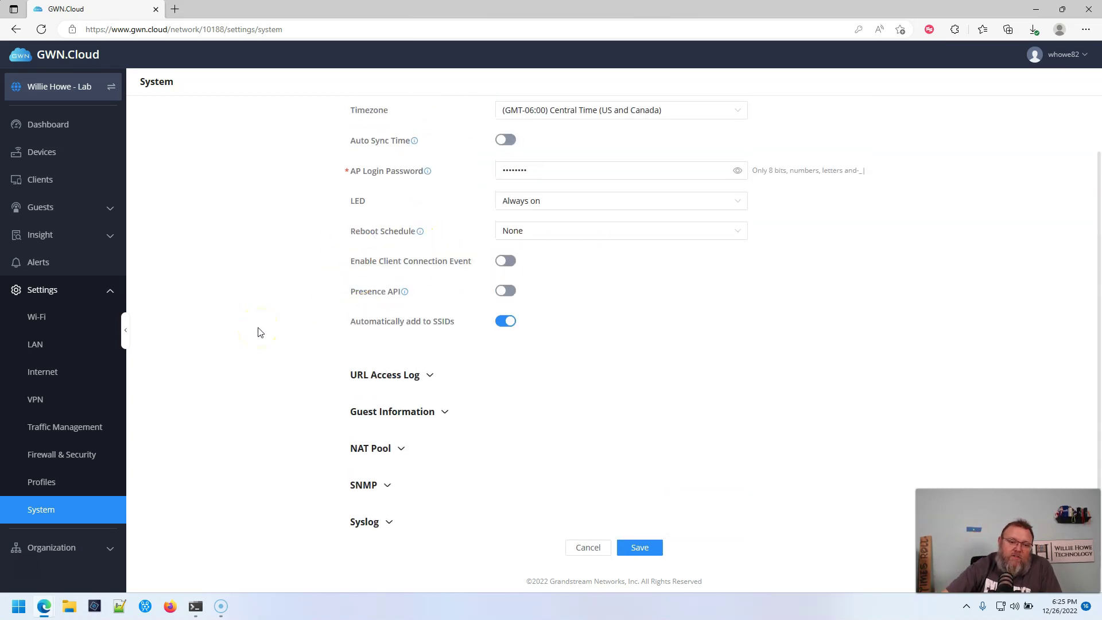
scroll(259, 332, up, 1)
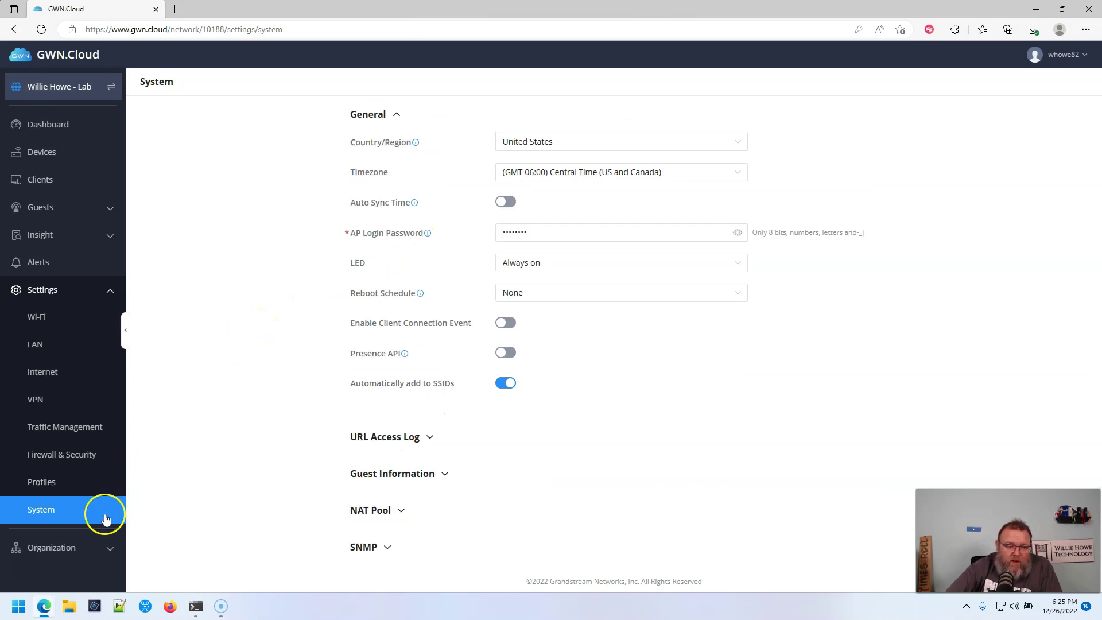
click(54, 288)
click(68, 327)
View the organization Network List, then the Inventory listing the claimed GWN7052.
click(61, 354)
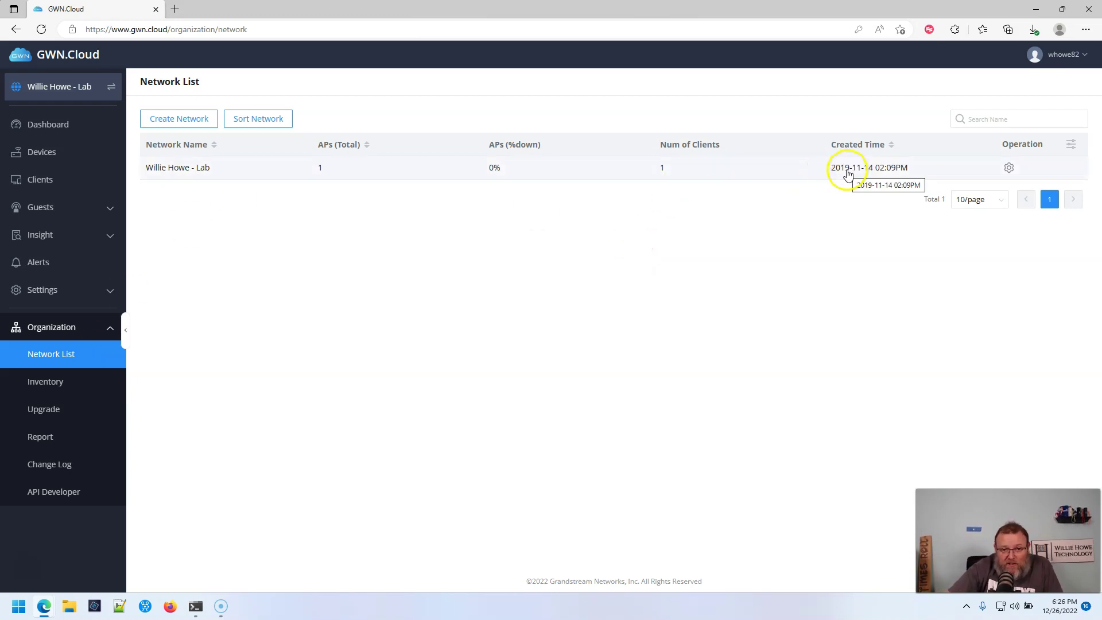
click(53, 381)
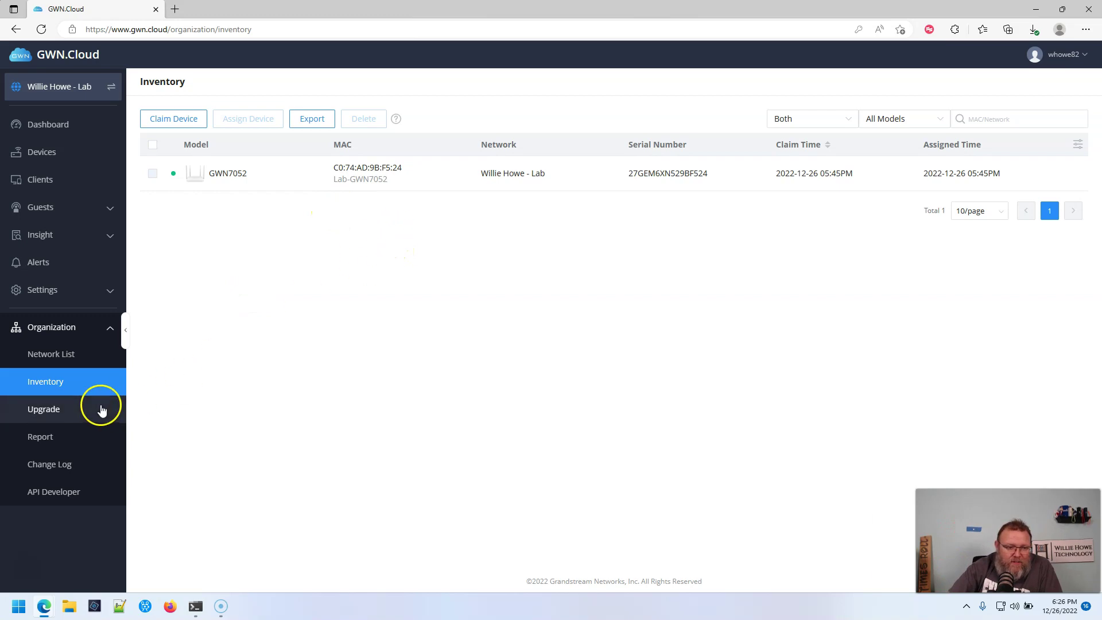
Check the Upgrade page and its history: GWN7052 on firmware 1.0.5.34, the recommended version.
click(44, 413)
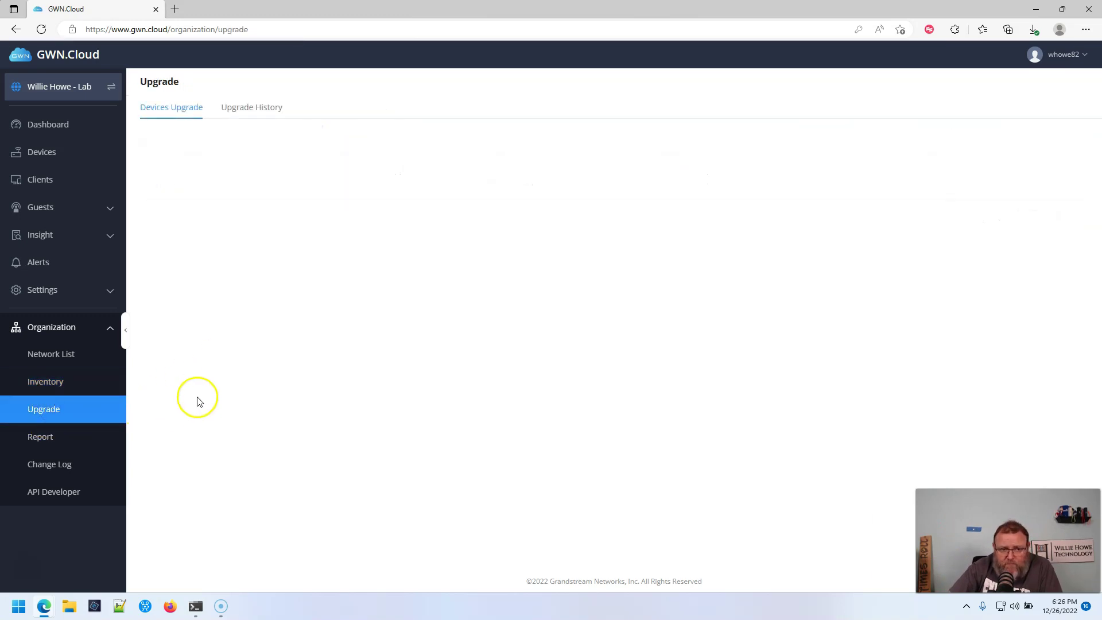
click(269, 113)
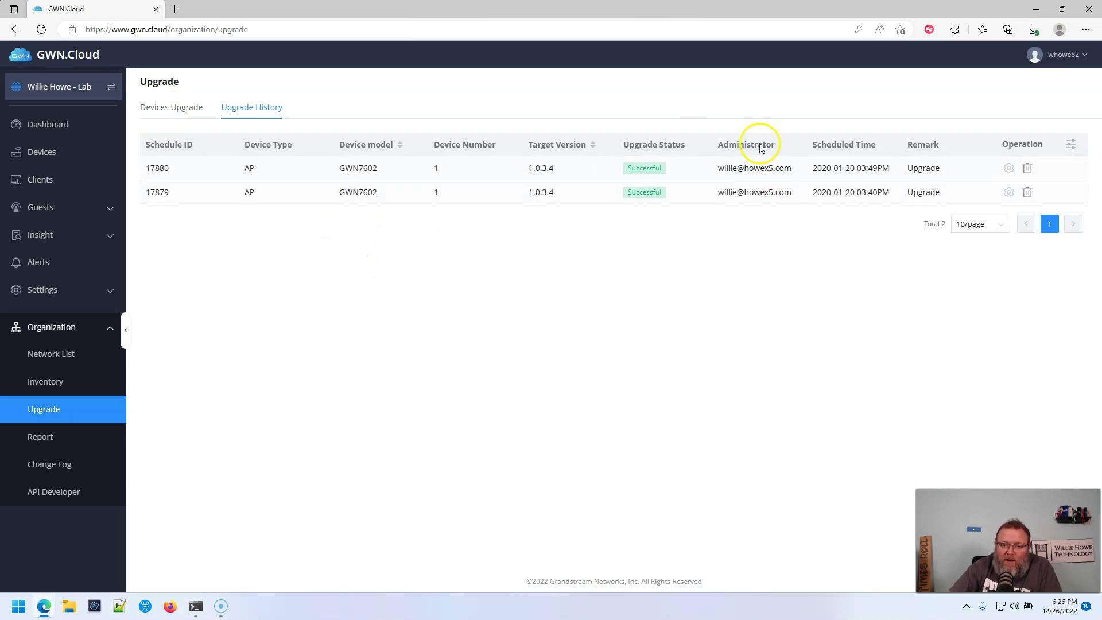
click(171, 108)
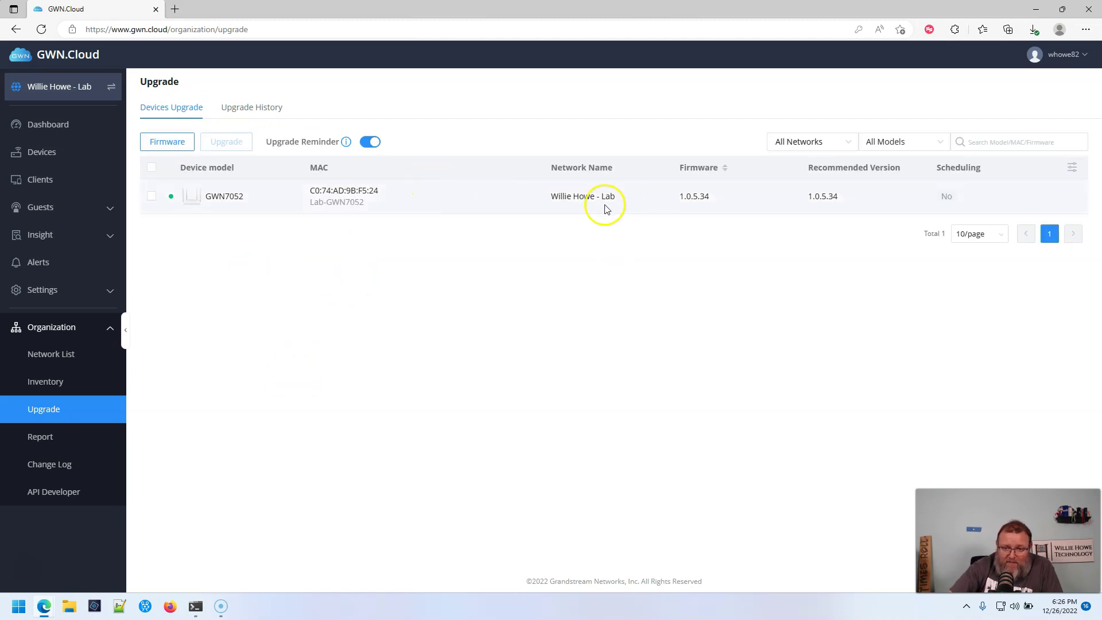
Look through the Report page's Generated Report and Report Management tabs, both empty.
click(43, 435)
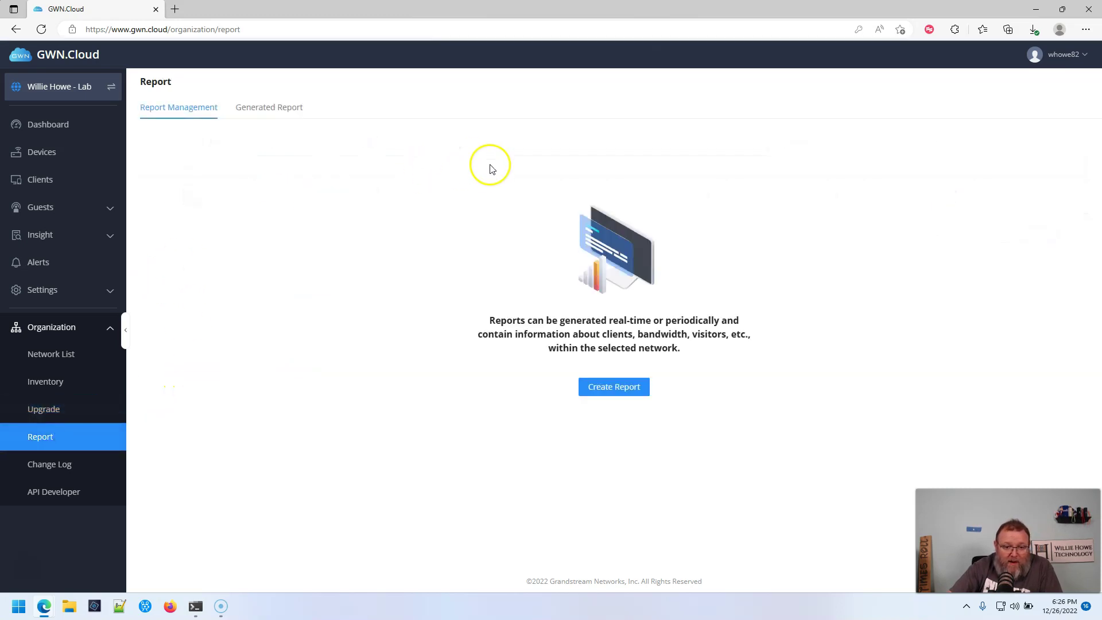
click(269, 109)
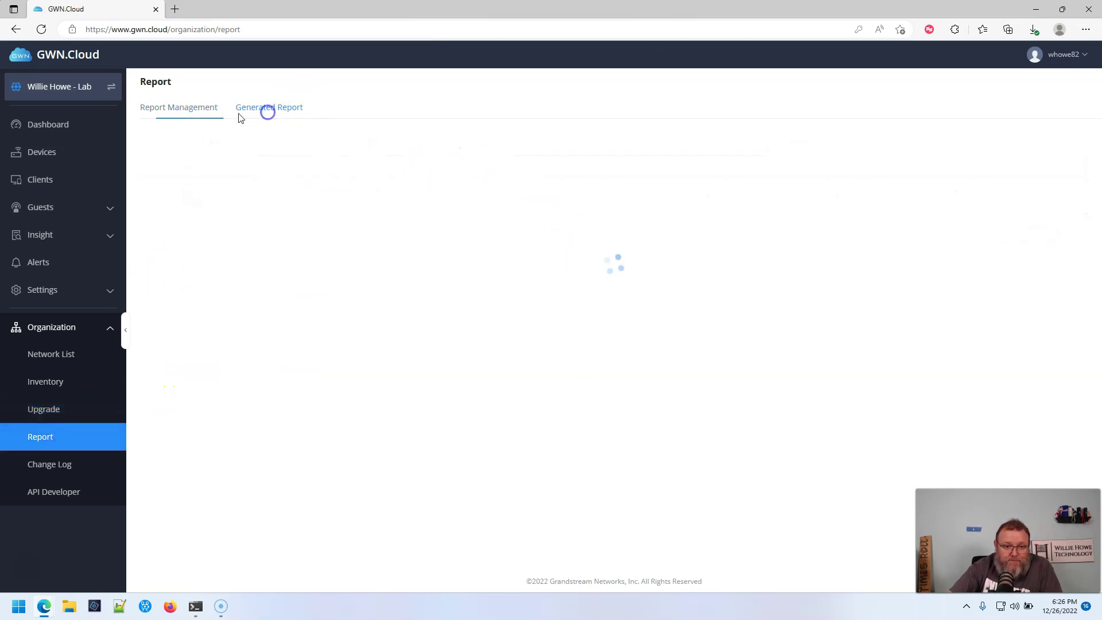
click(173, 112)
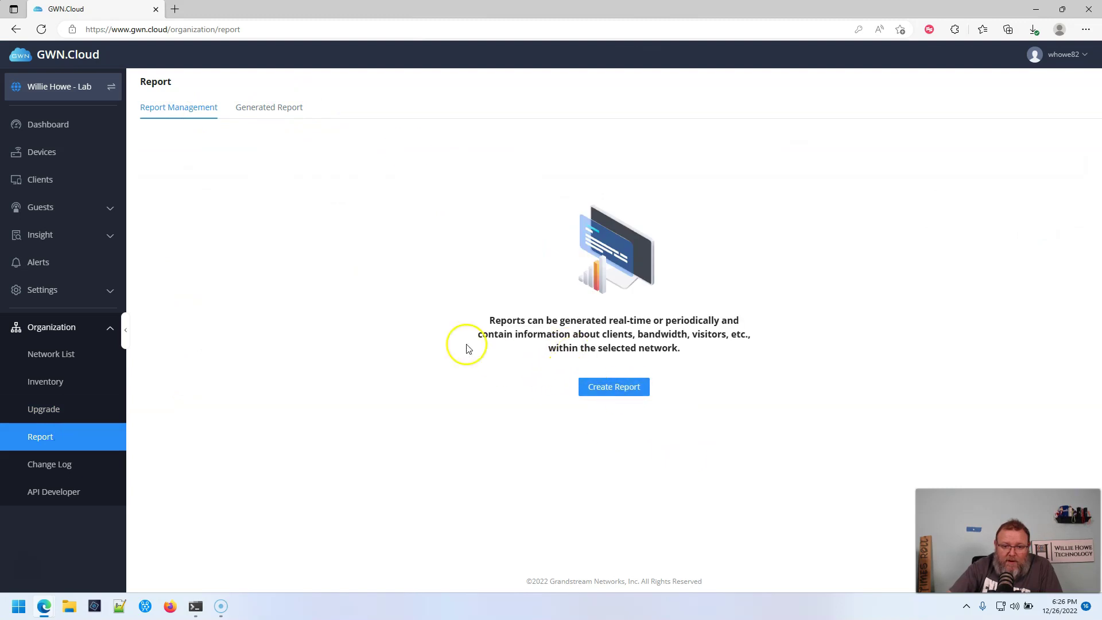
Review the organization Change Log and API Developer page, then hide the Organization pages.
click(73, 464)
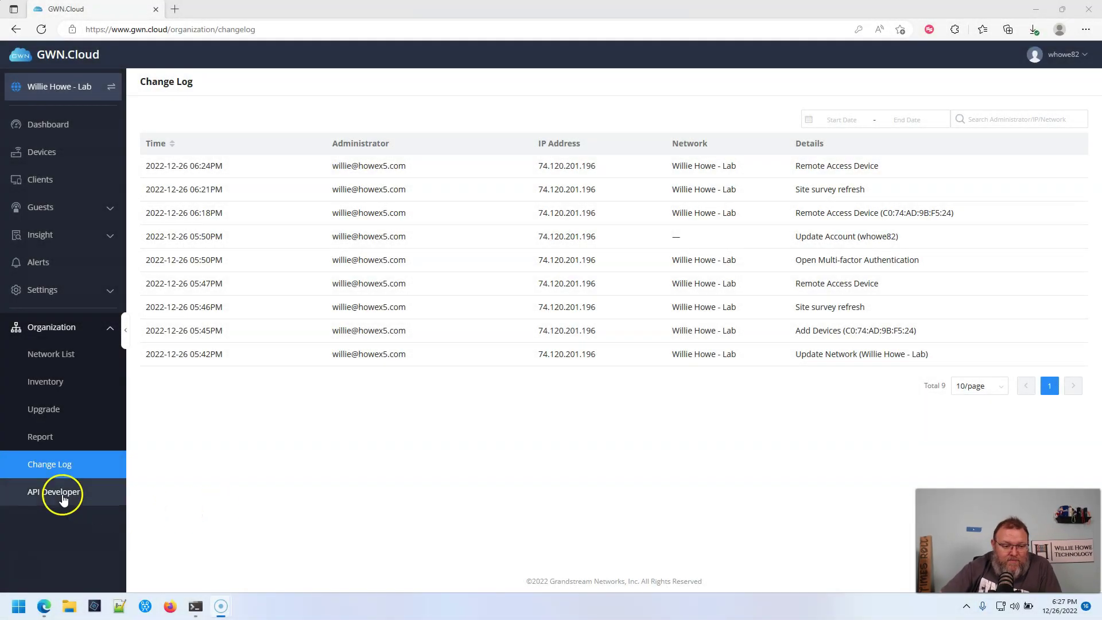
click(63, 497)
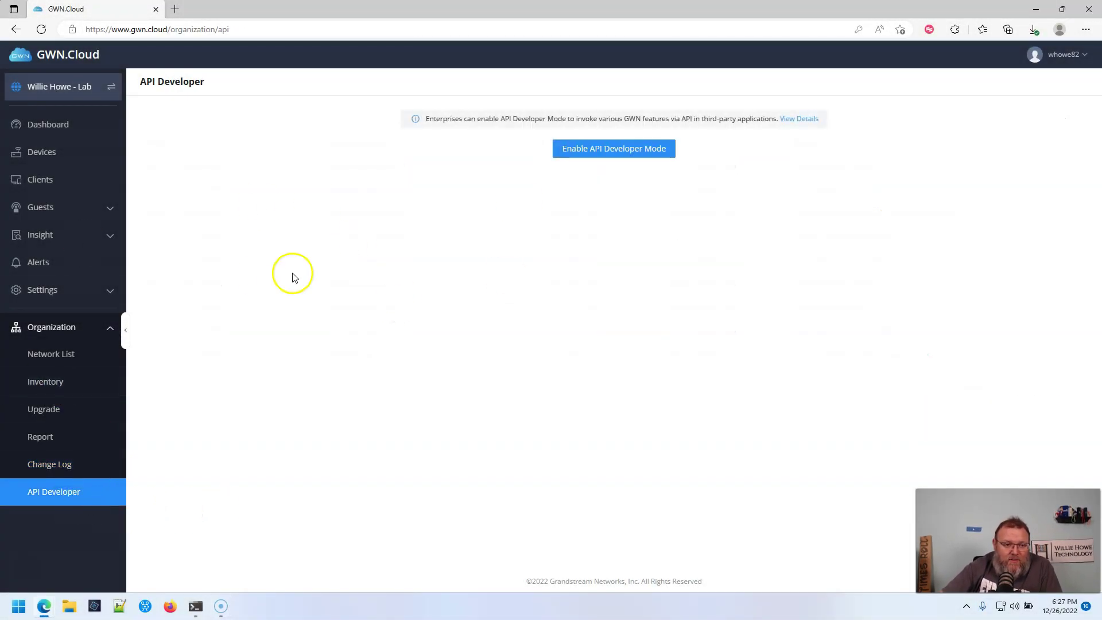
click(49, 327)
Go to the lab site Dashboard showing the router at WAN IP 192.168.66.203 and one wired client.
click(31, 125)
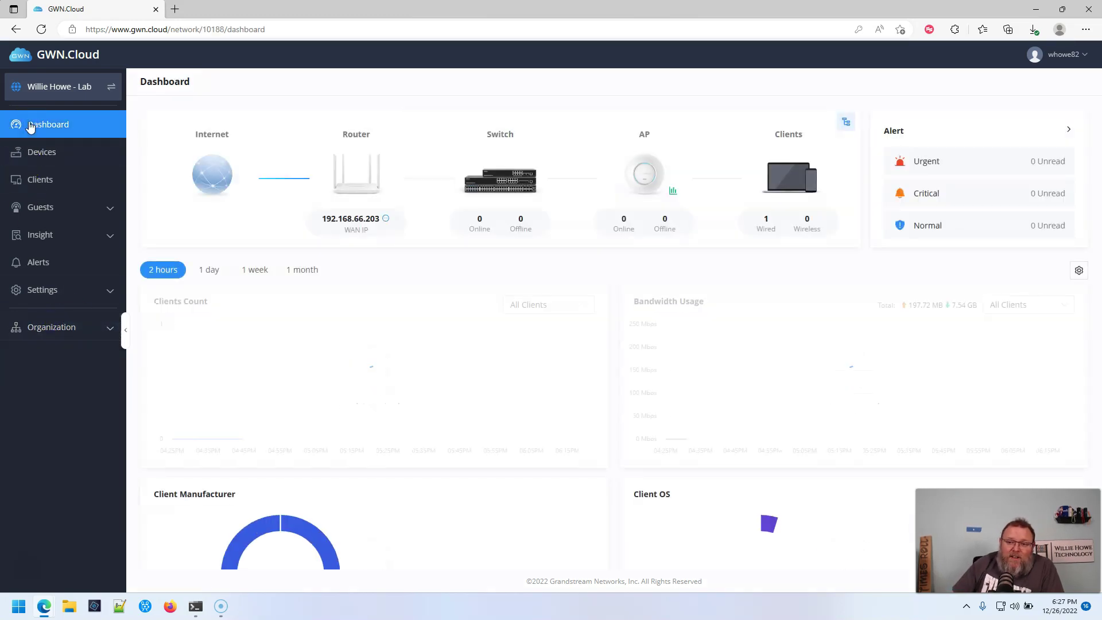